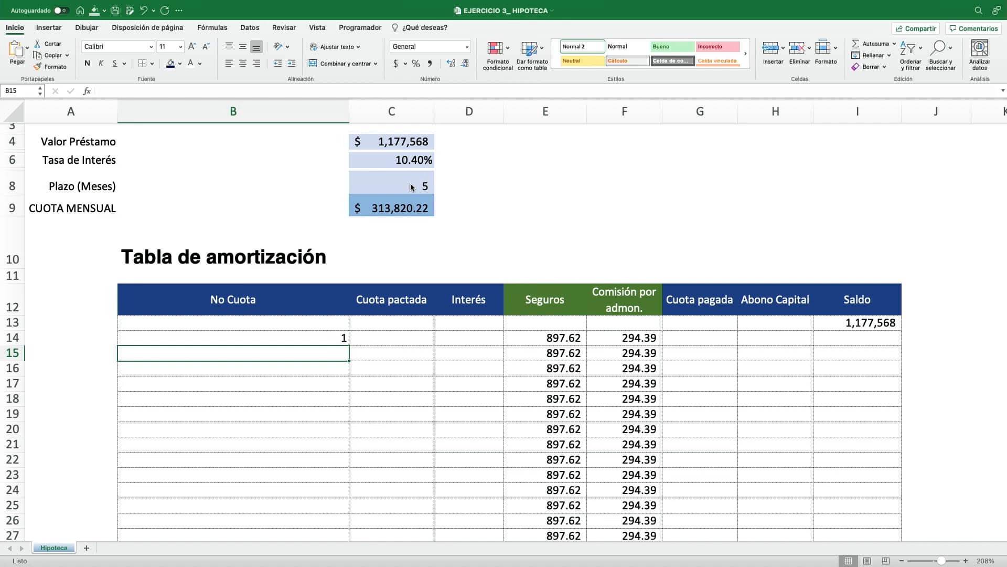
Step: Enter =SI.ERROR(SI(B14<$C$8,B14+1,""),"") in B15 to number the second installment
{"action": "type", "text": "=SI.ERROR("}
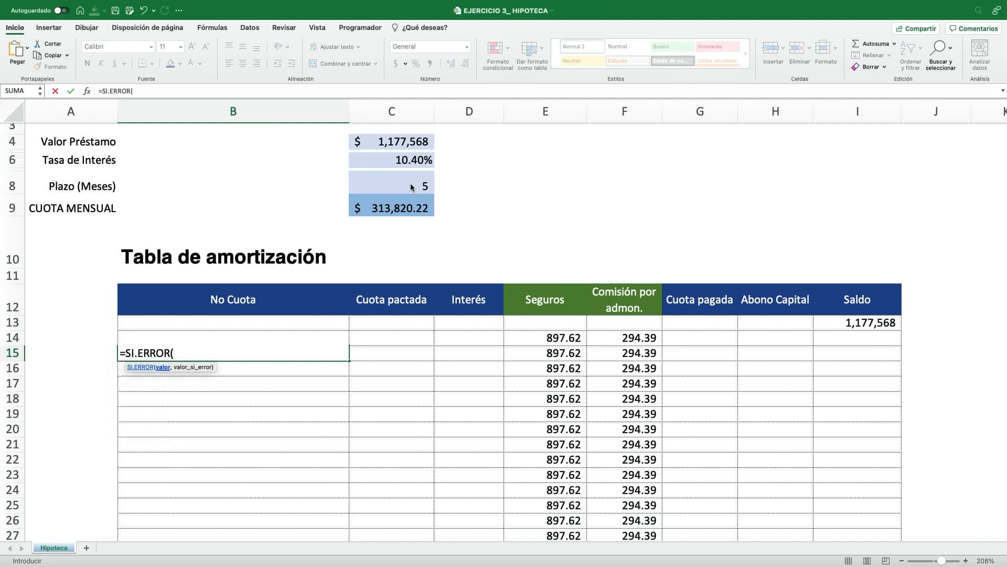
{"action": "type", "text": "SI("}
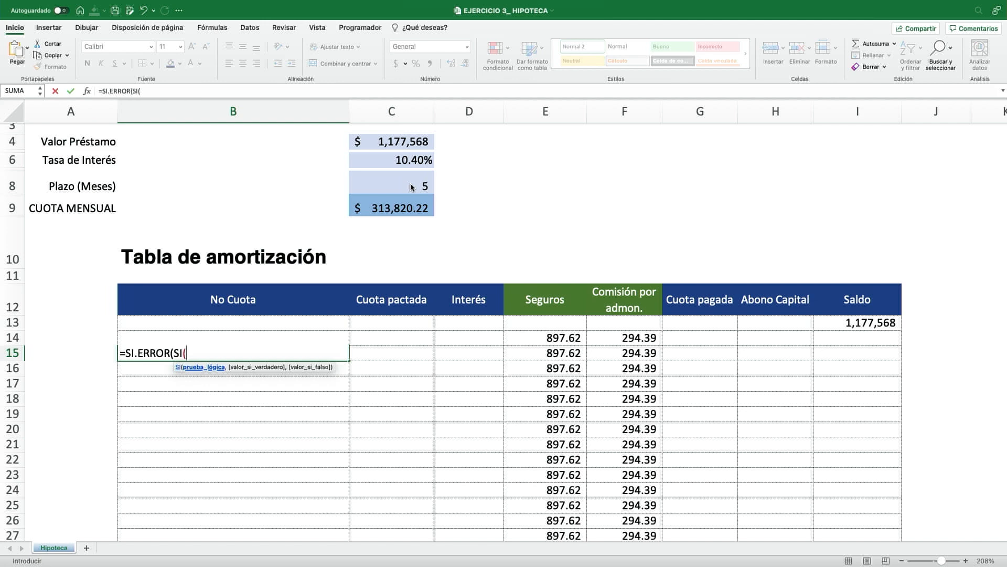
{"action": "left_click", "coordinate": [209, 338]}
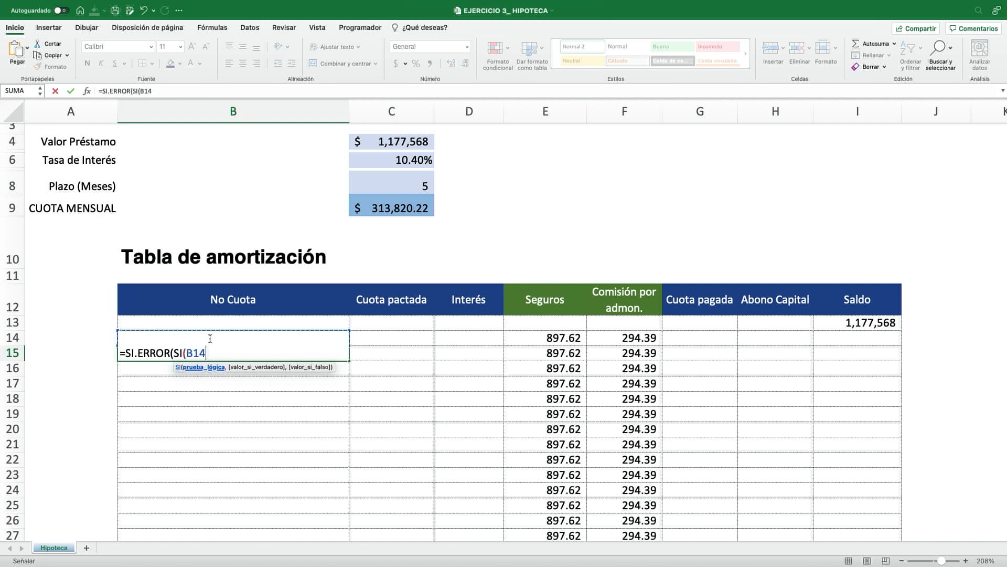
{"action": "type", "text": "<"}
{"action": "left_click", "coordinate": [406, 178]}
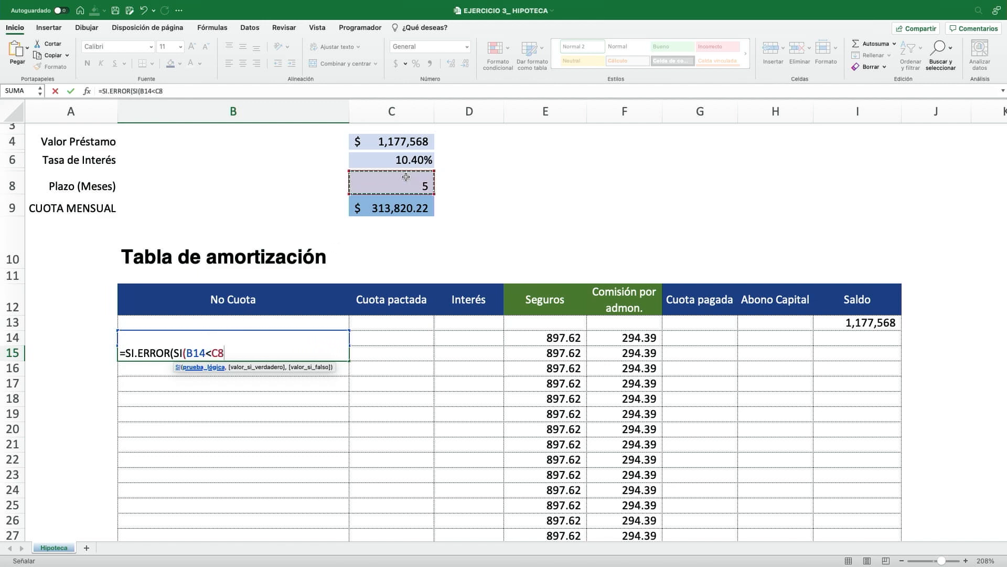
{"action": "key", "text": "F4"}
{"action": "type", "text": ","}
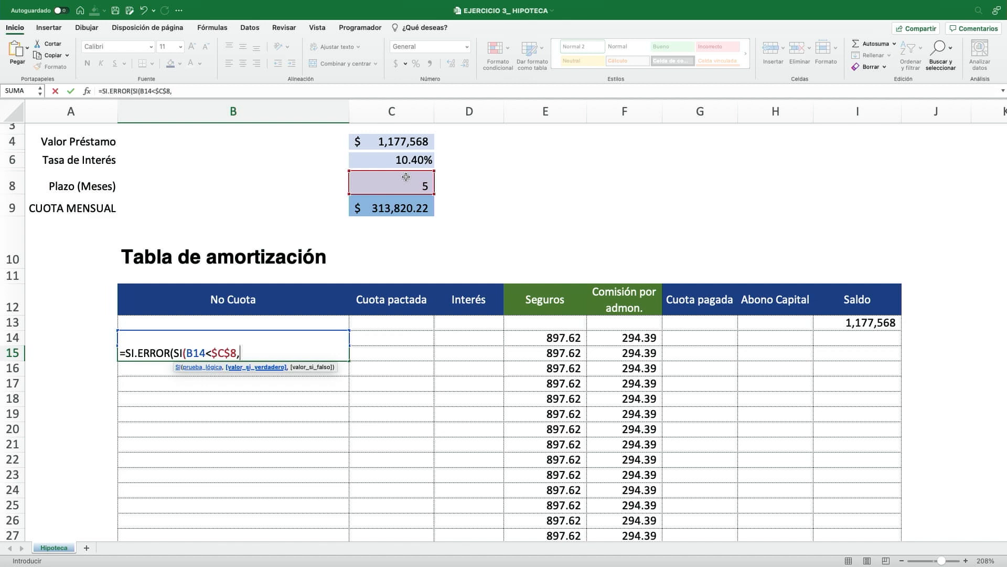
{"action": "key", "text": "Up"}
{"action": "type", "text": "+1,"}
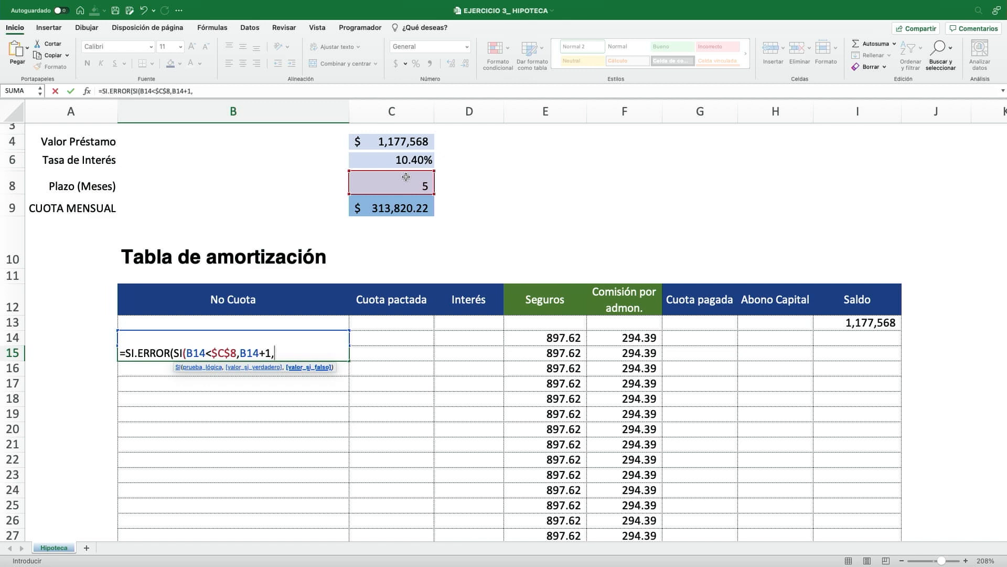
{"action": "type", "text": "\"\")"}
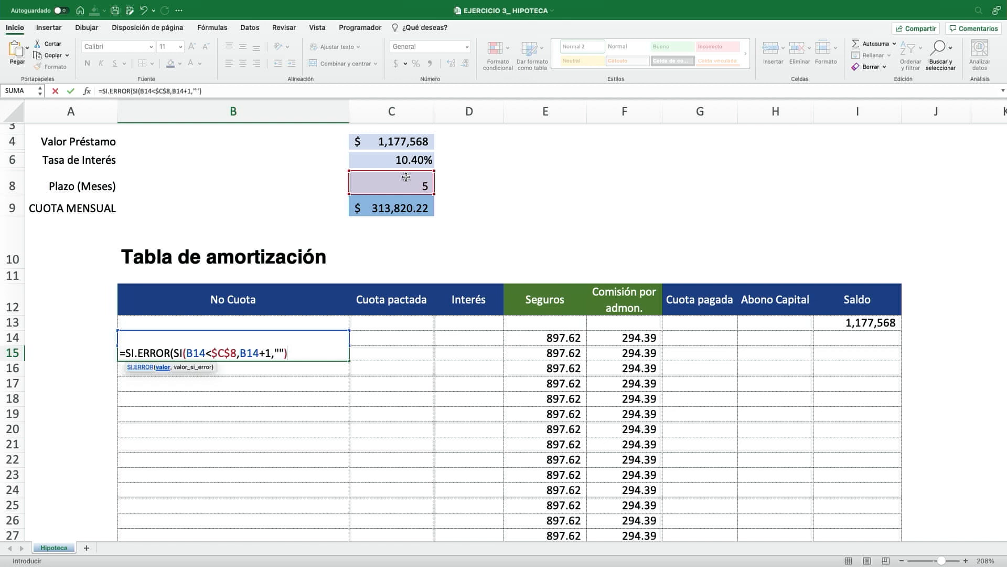
{"action": "type", "text": ","}
{"action": "type", "text": "\"\")"}
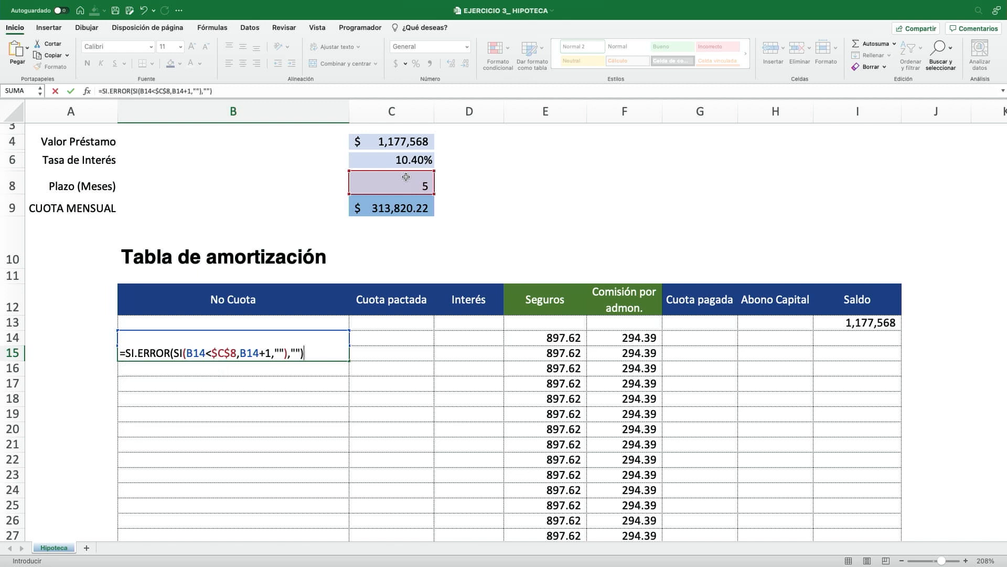
{"action": "key", "text": "ctrl+Return"}
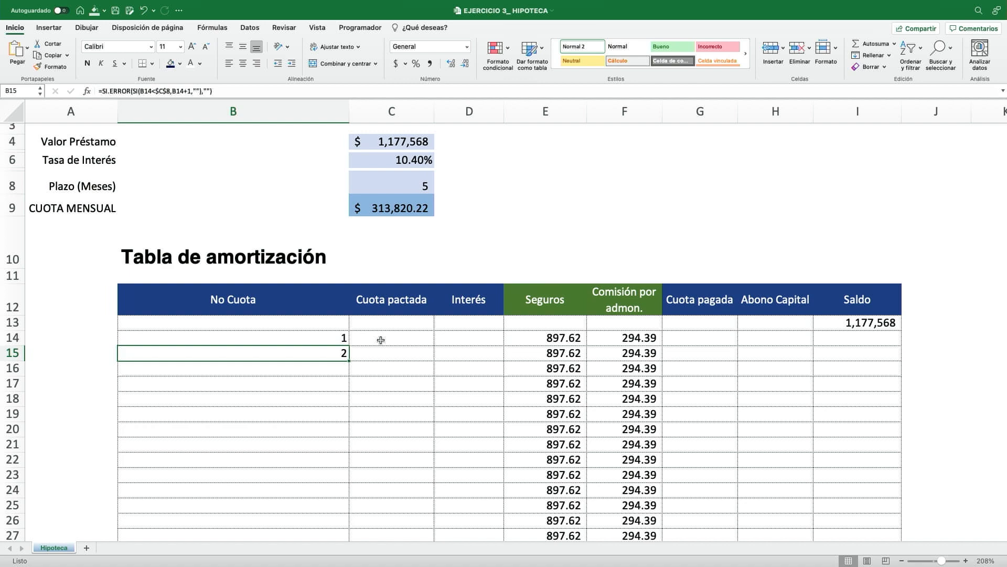
Step: Fill the installment number formula from B15 down the No Cuota column past row 31
{"action": "left_click_drag", "start_coordinate": [349, 361], "coordinate": [335, 478]}
{"action": "scroll", "coordinate": [305, 366], "scroll_direction": "up", "scroll_amount": 5}
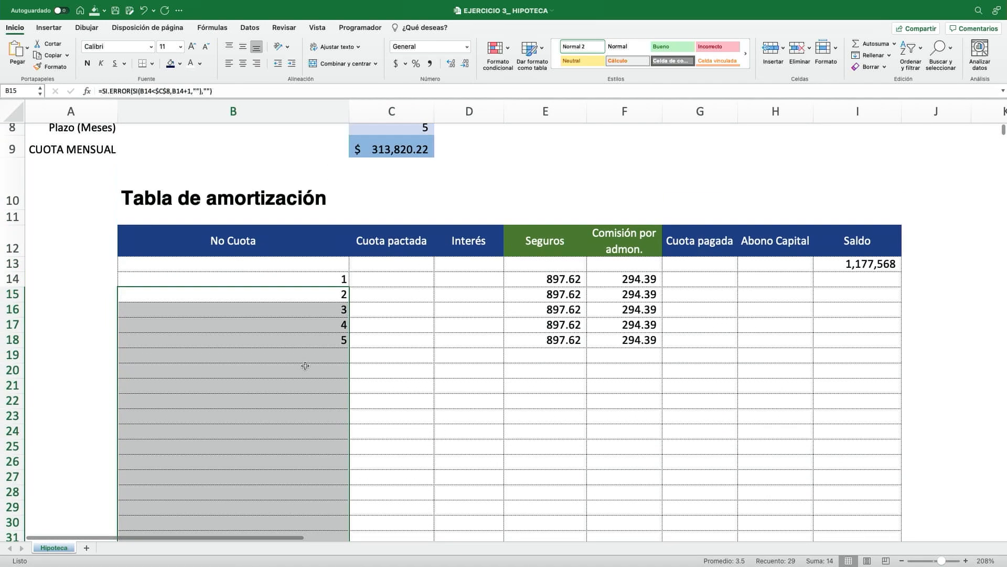
{"action": "left_click", "coordinate": [320, 340]}
{"action": "scroll", "coordinate": [320, 339], "scroll_direction": "up", "scroll_amount": 2}
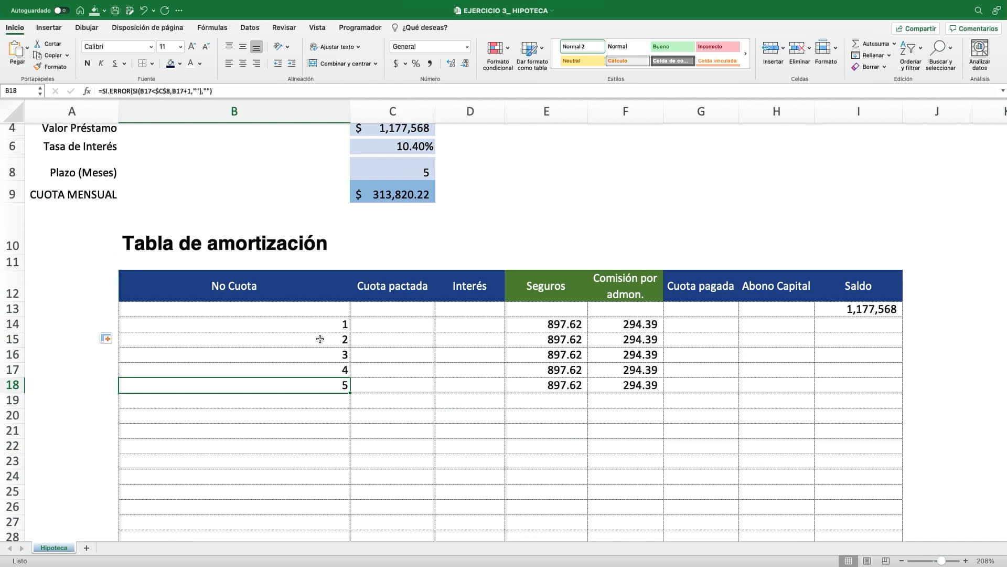
Step: Enter =SI(B14<=$C$8,$C$9,"") in C14 and fill it down the Cuota pactada column to row 27
{"action": "left_click", "coordinate": [391, 325]}
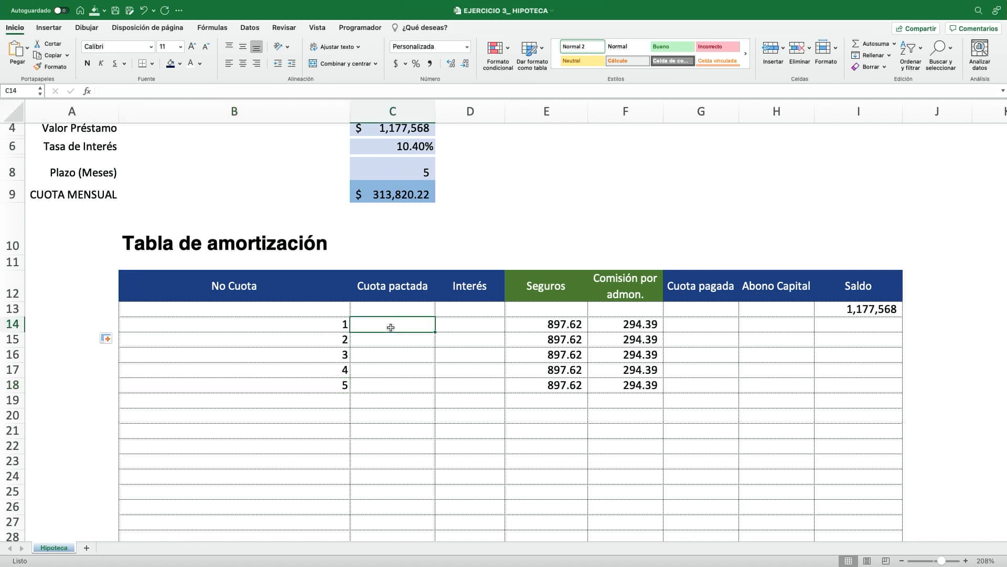
{"action": "scroll", "coordinate": [391, 327], "scroll_direction": "up", "scroll_amount": 1}
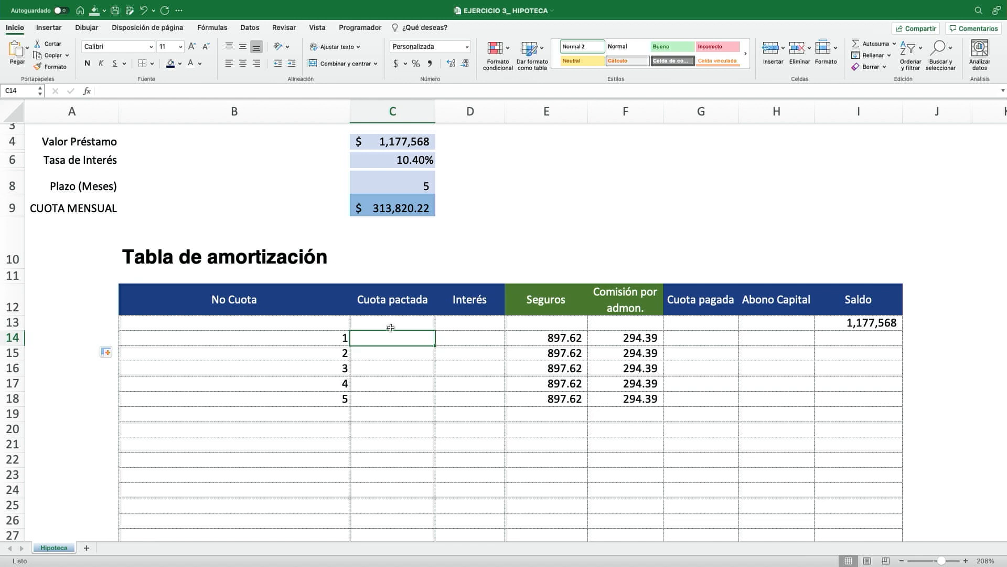
{"action": "type", "text": "=SI("}
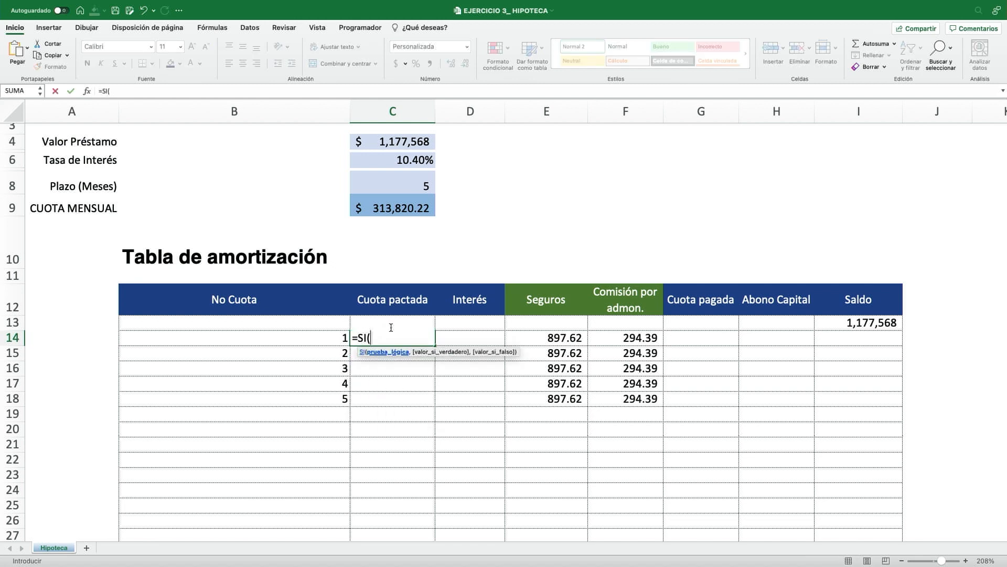
{"action": "key", "text": "Left"}
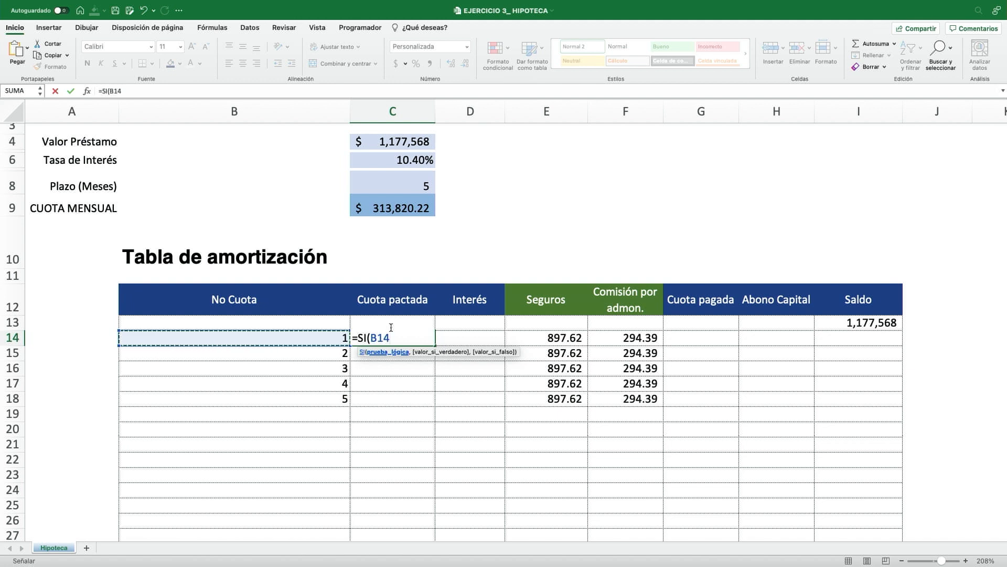
{"action": "type", "text": "<="}
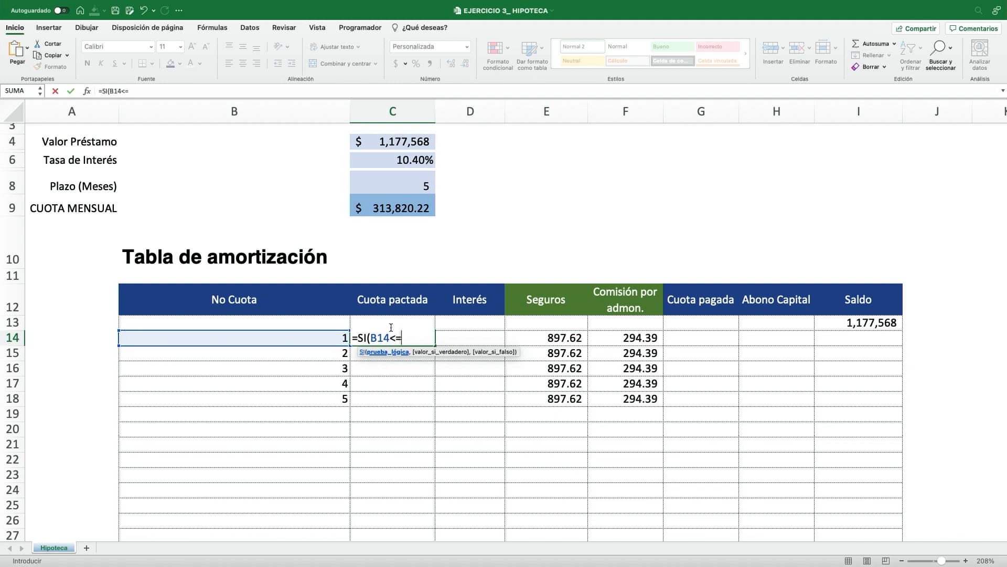
{"action": "left_click", "coordinate": [395, 183]}
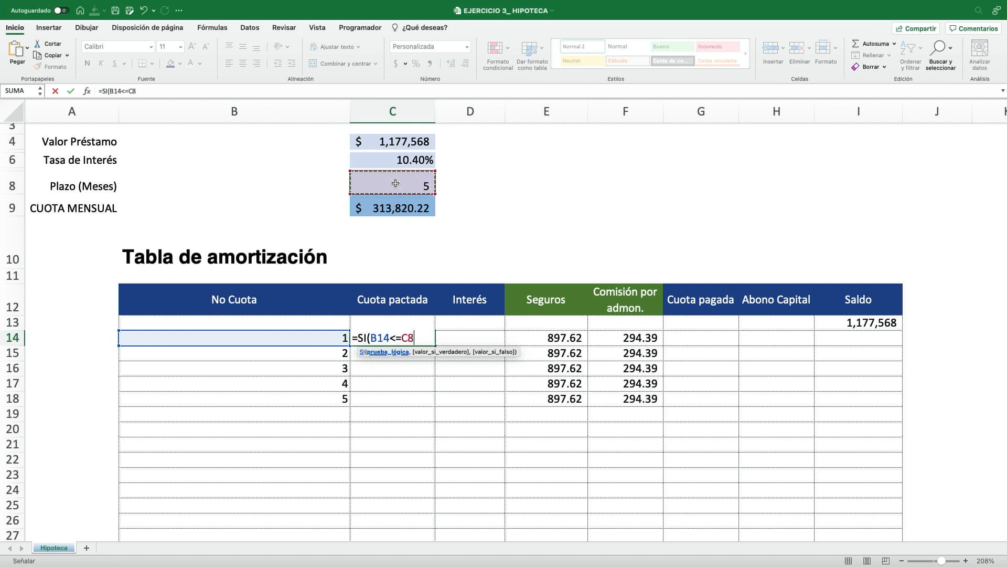
{"action": "key", "text": "F4"}
{"action": "type", "text": ","}
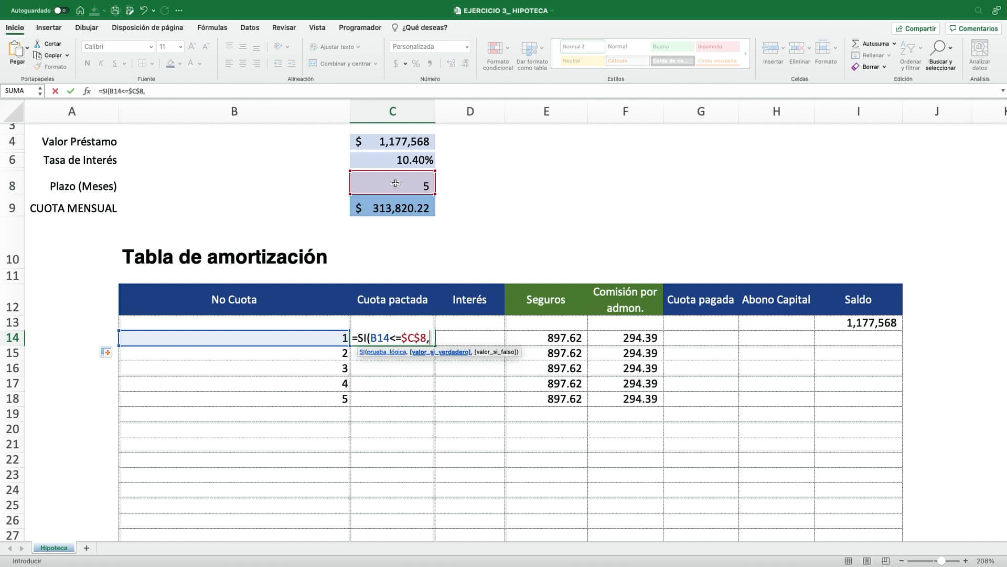
{"action": "left_click", "coordinate": [394, 213]}
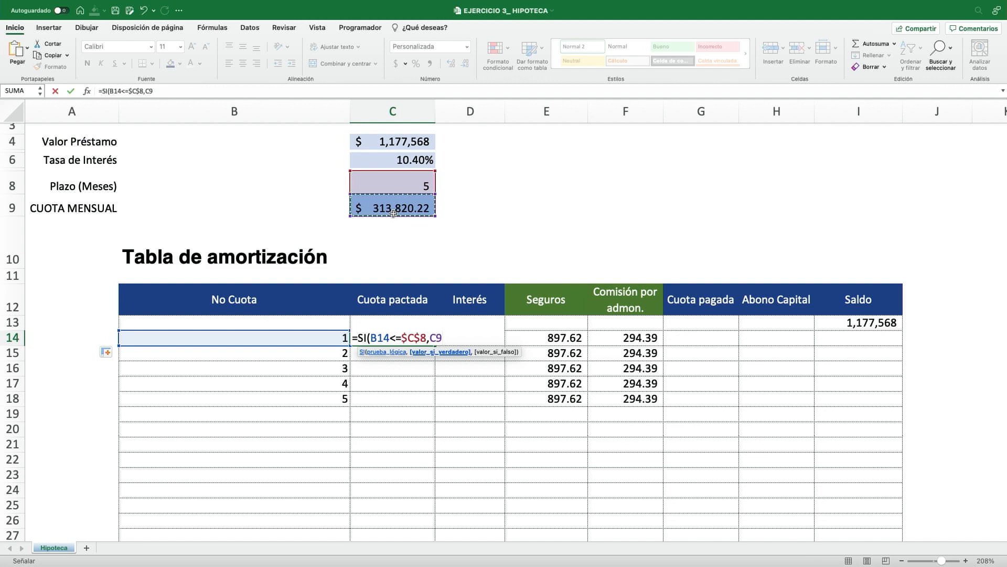
{"action": "key", "text": "F4"}
{"action": "type", "text": ","}
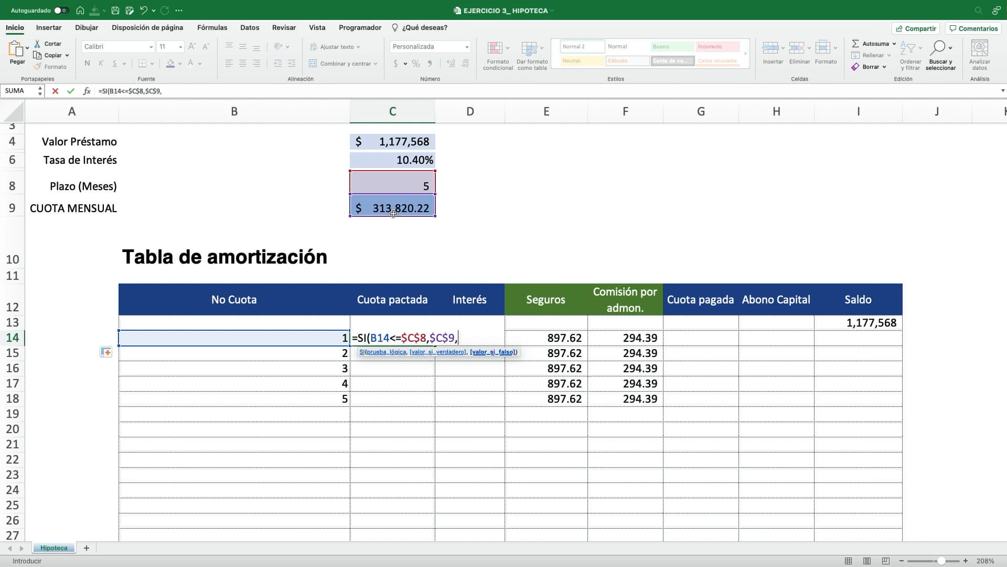
{"action": "type", "text": "\"\")"}
{"action": "key", "text": "Return"}
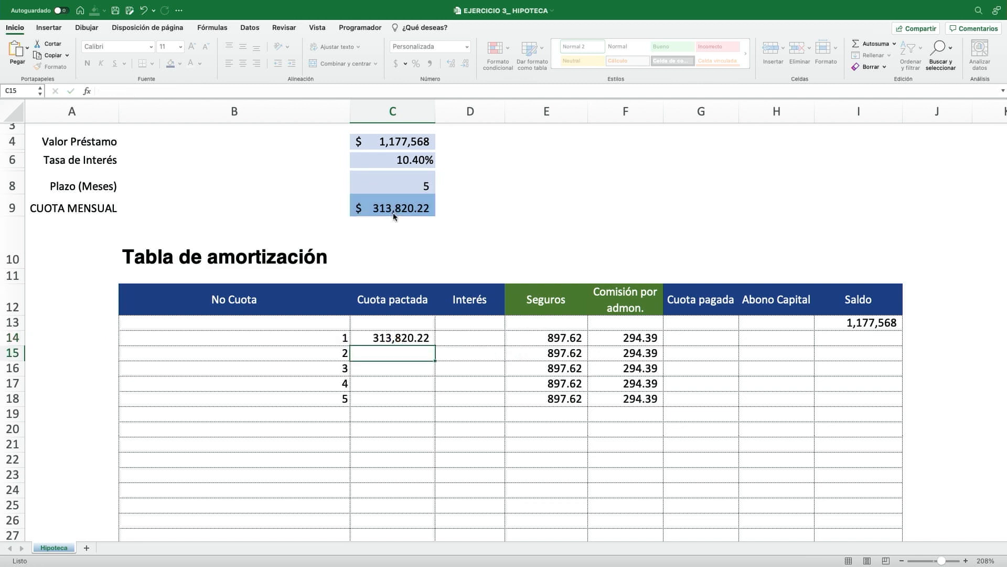
{"action": "key", "text": "Up"}
{"action": "left_click_drag", "start_coordinate": [434, 348], "coordinate": [430, 537]}
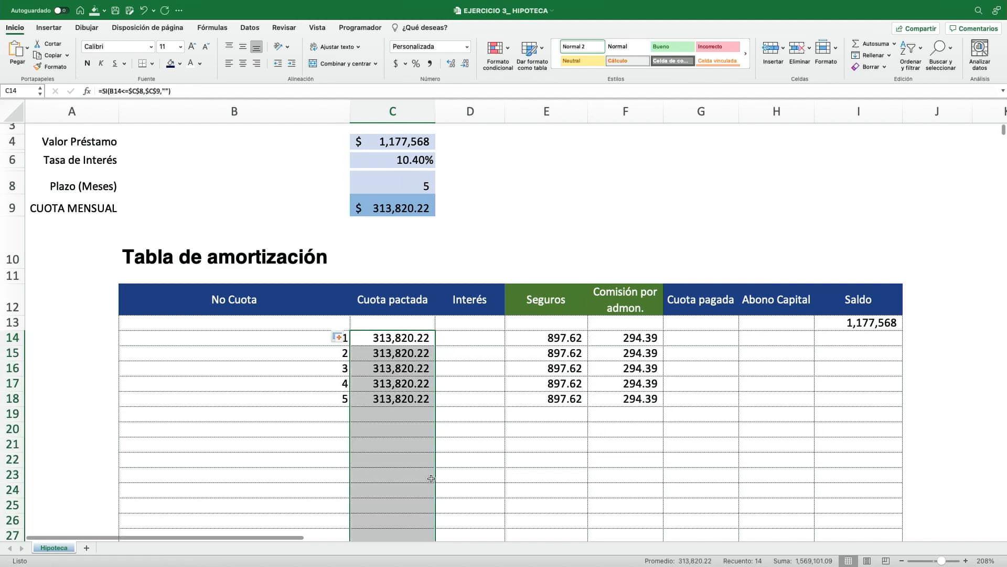
Step: Enter =SI(B14<=$C$8,I13*($C$6/12),"") in D14 and fill it down the Interés column to row 18
{"action": "left_click", "coordinate": [473, 343]}
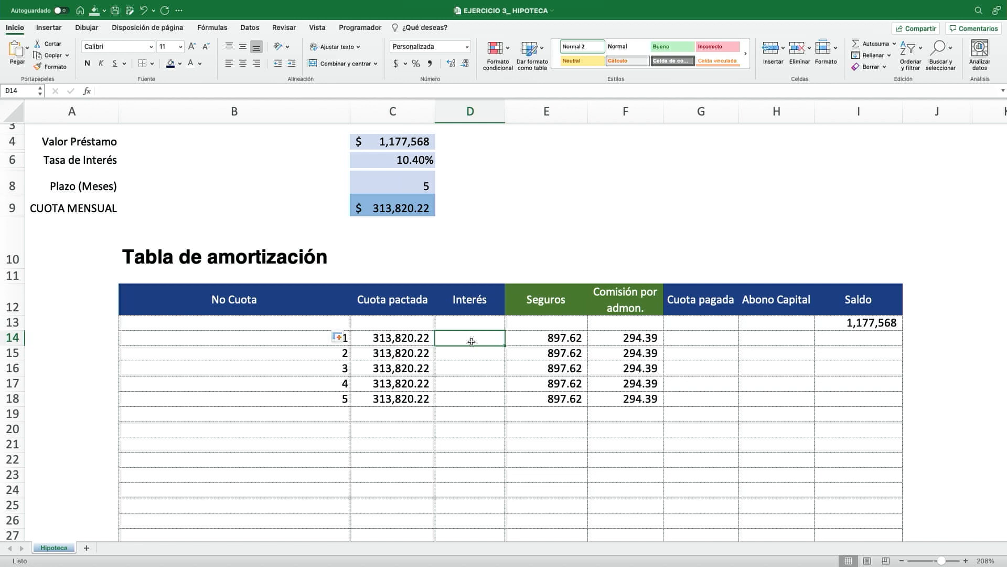
{"action": "scroll", "coordinate": [472, 342], "scroll_direction": "up", "scroll_amount": 2}
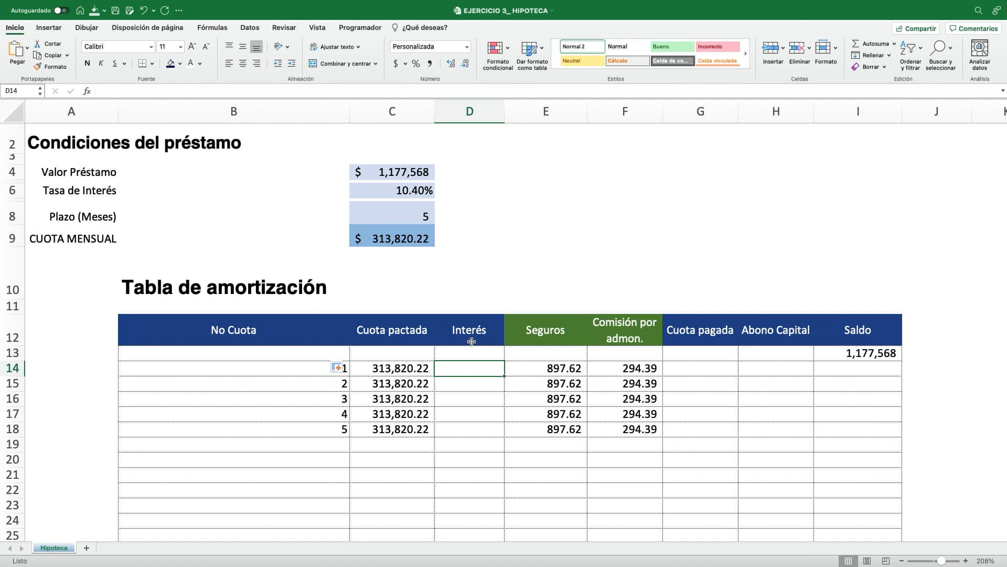
{"action": "type", "text": "=SI("}
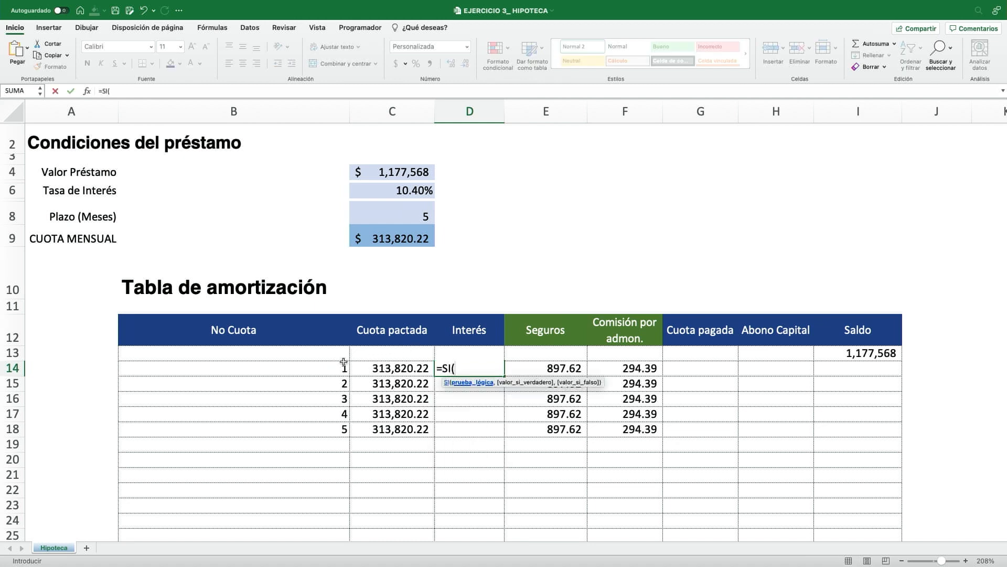
{"action": "left_click", "coordinate": [330, 367]}
{"action": "type", "text": "<="}
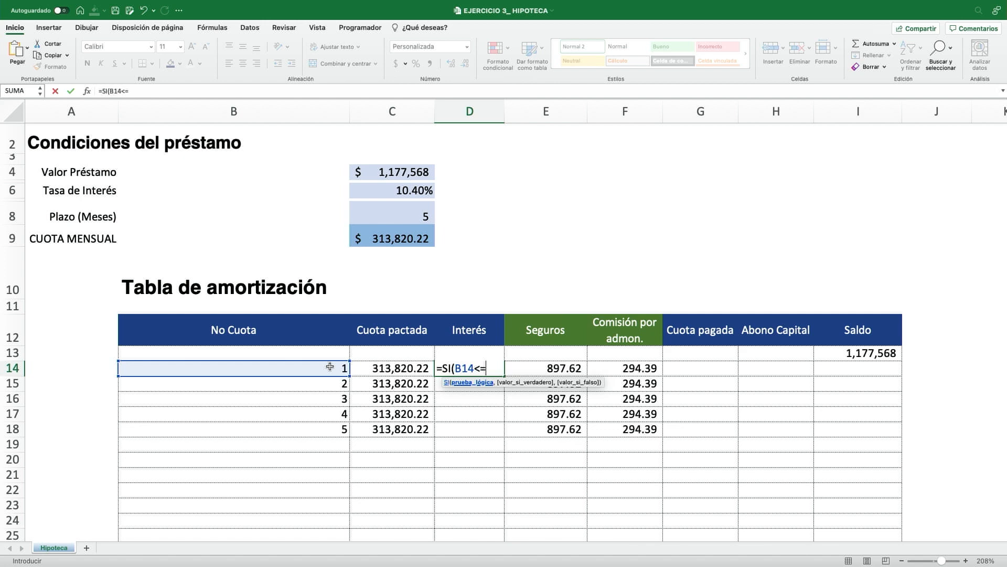
{"action": "left_click", "coordinate": [393, 216]}
{"action": "key", "text": "F4"}
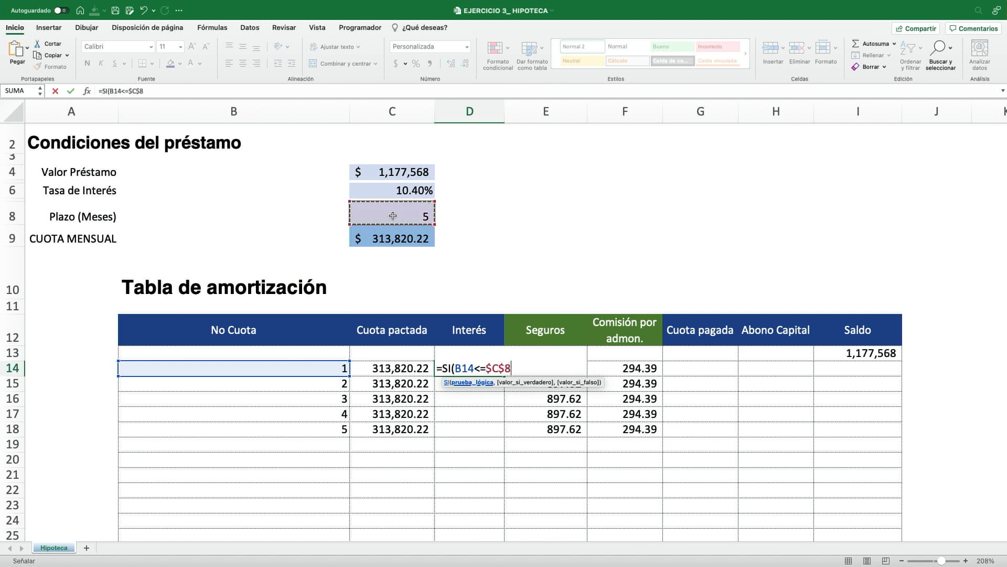
{"action": "type", "text": ","}
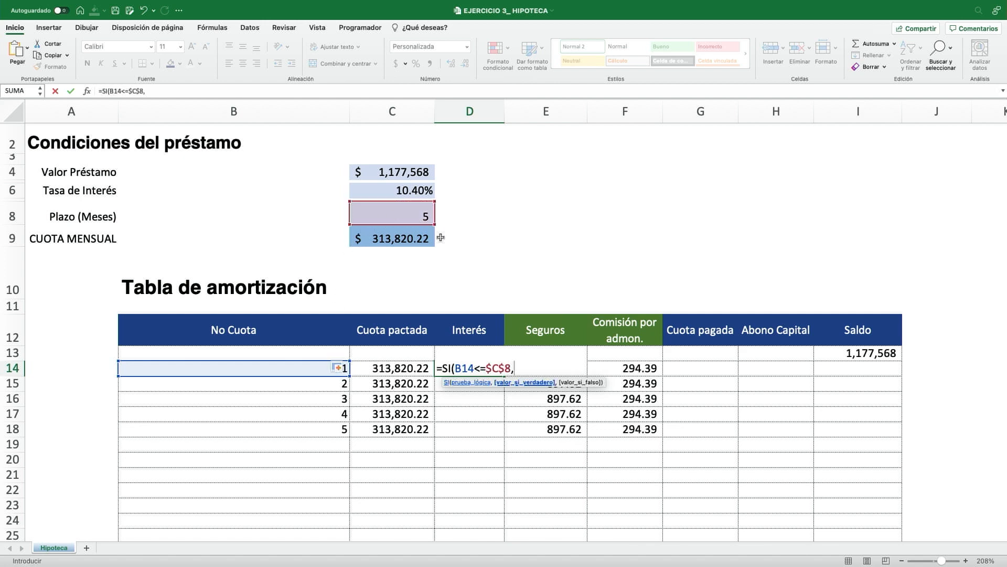
{"action": "left_click", "coordinate": [850, 355]}
{"action": "type", "text": "*"}
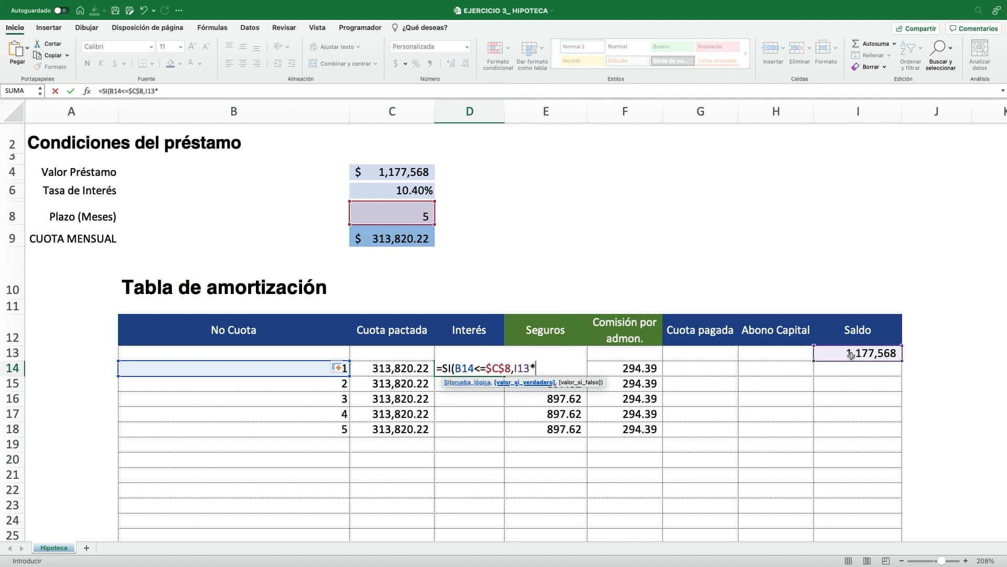
{"action": "type", "text": "("}
{"action": "left_click", "coordinate": [418, 190]}
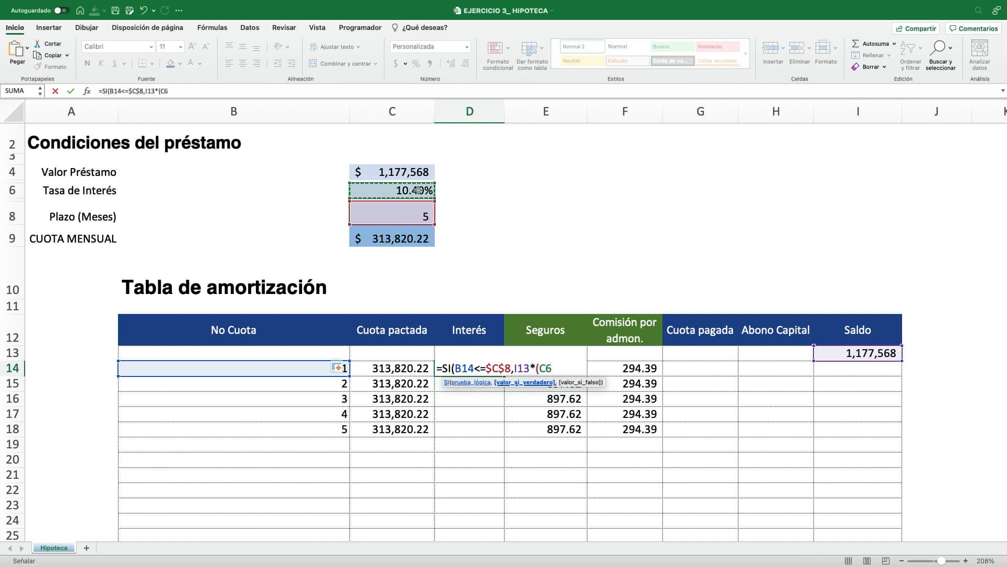
{"action": "type", "text": "/12)"}
{"action": "left_click", "coordinate": [547, 367]}
{"action": "key", "text": "F4"}
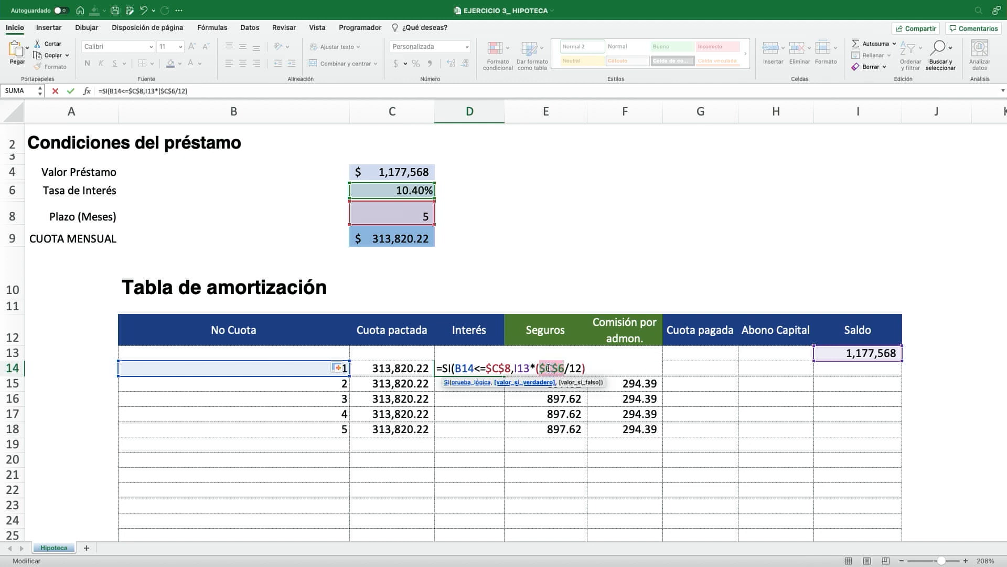
{"action": "type", "text": ","}
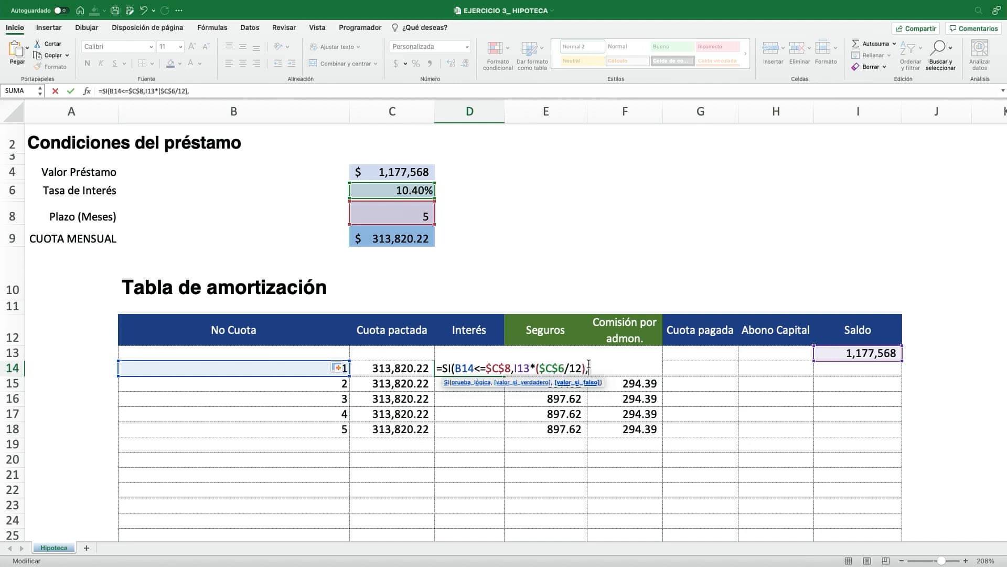
{"action": "type", "text": "\"\")"}
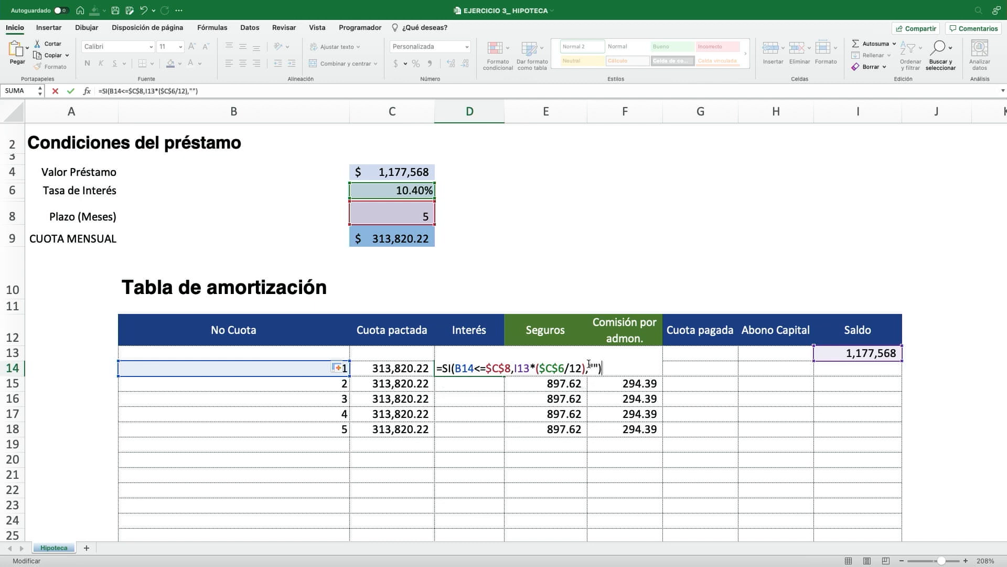
{"action": "key", "text": "ctrl+Return"}
{"action": "left_click_drag", "start_coordinate": [504, 376], "coordinate": [492, 444]}
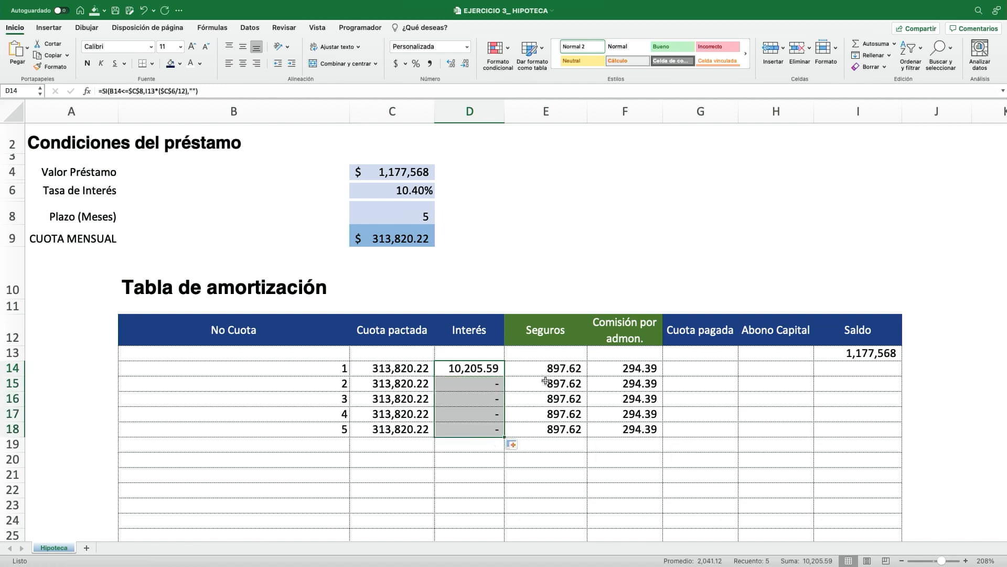
{"action": "left_click", "coordinate": [578, 367]}
{"action": "left_click_drag", "start_coordinate": [611, 368], "coordinate": [609, 401]}
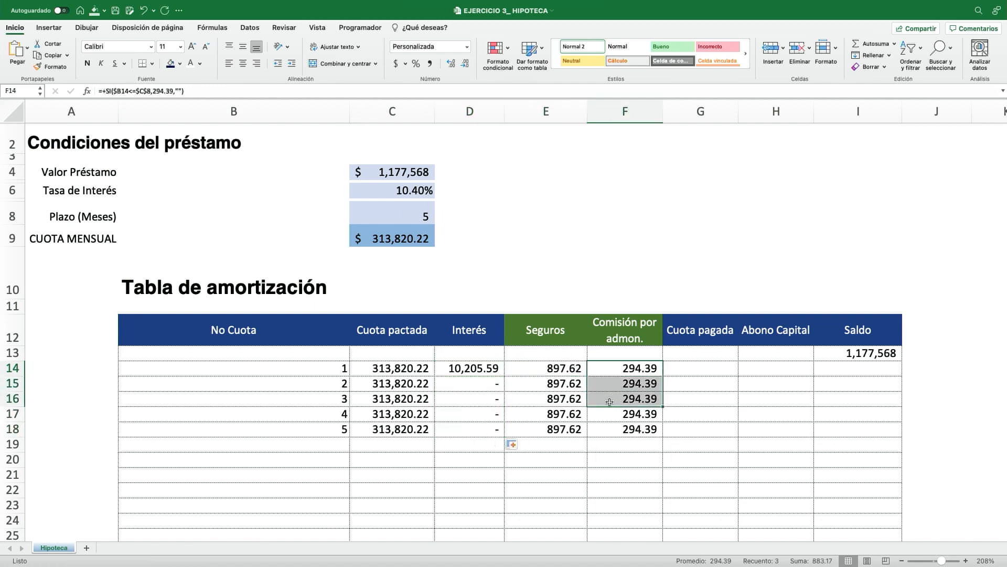
{"action": "left_click", "coordinate": [558, 445]}
{"action": "left_click", "coordinate": [564, 371]}
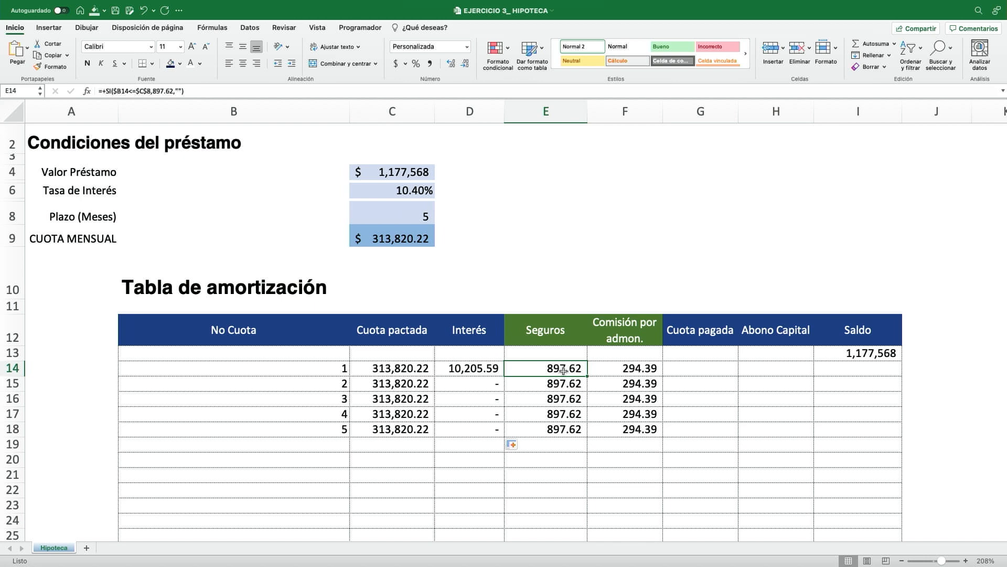
Step: Enter =SI(B14<=$C$8,C14+E14+F14,"") in G14 to calculate the first Cuota pagada
{"action": "left_click", "coordinate": [683, 367]}
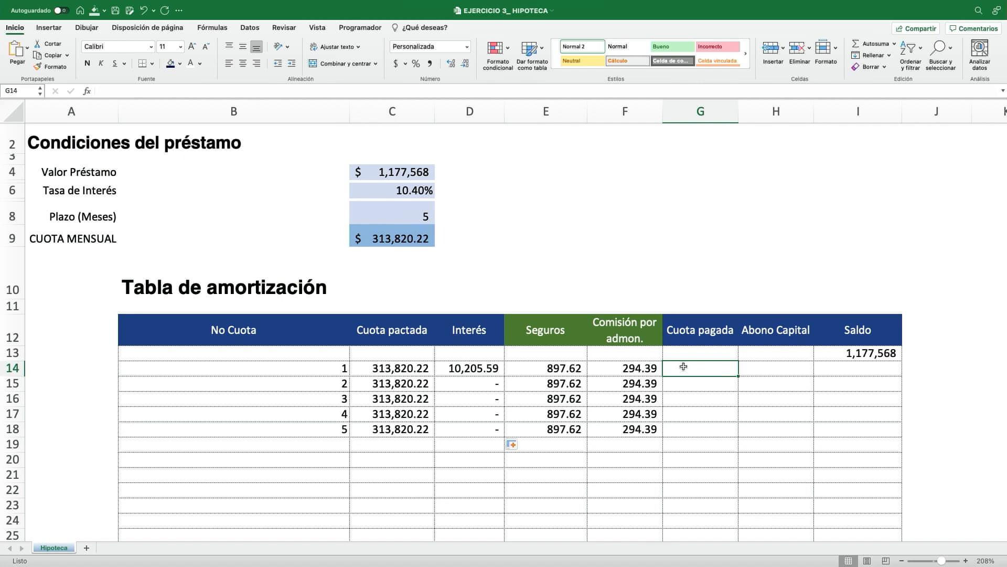
{"action": "type", "text": "="}
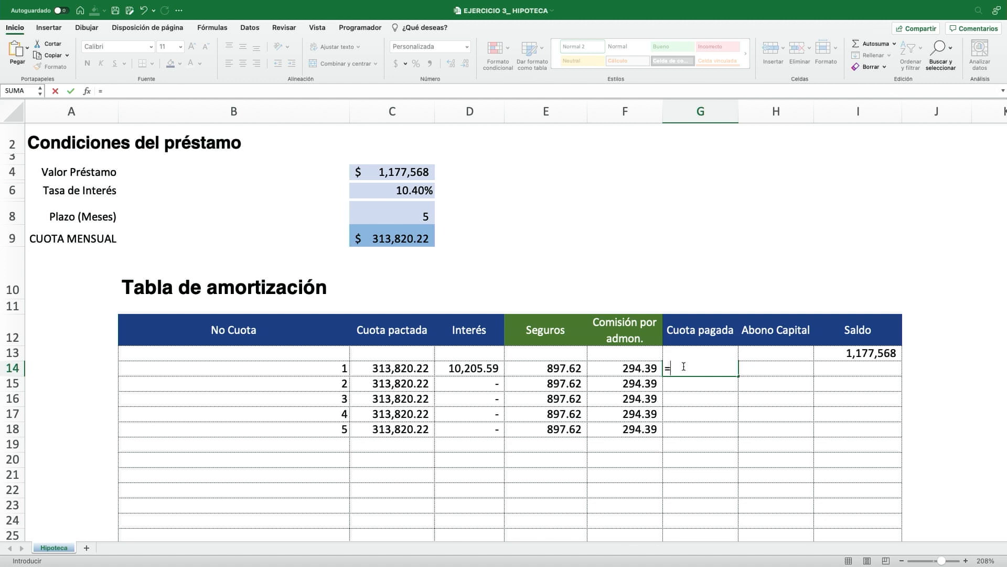
{"action": "type", "text": "SI("}
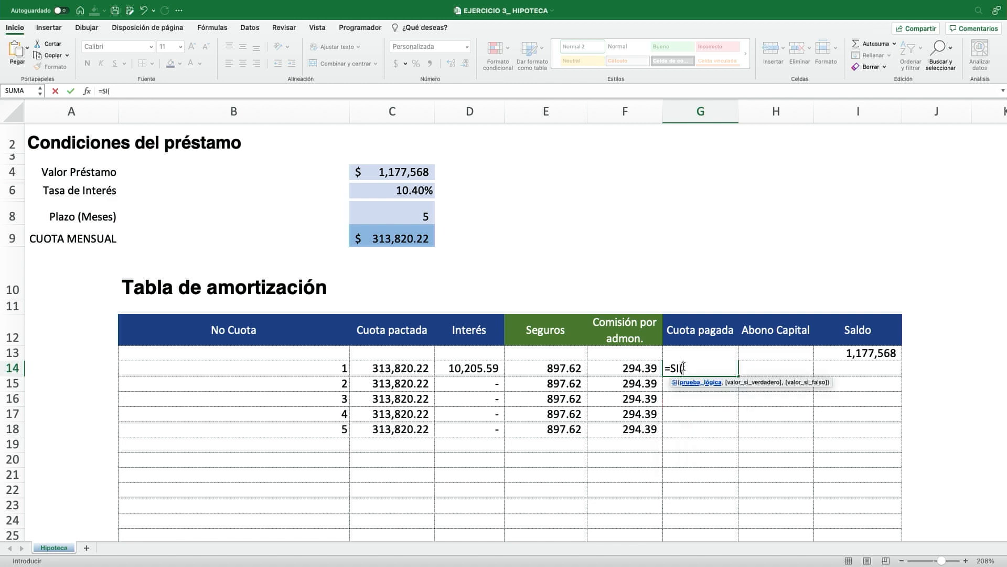
{"action": "left_click", "coordinate": [322, 369]}
{"action": "type", "text": "<="}
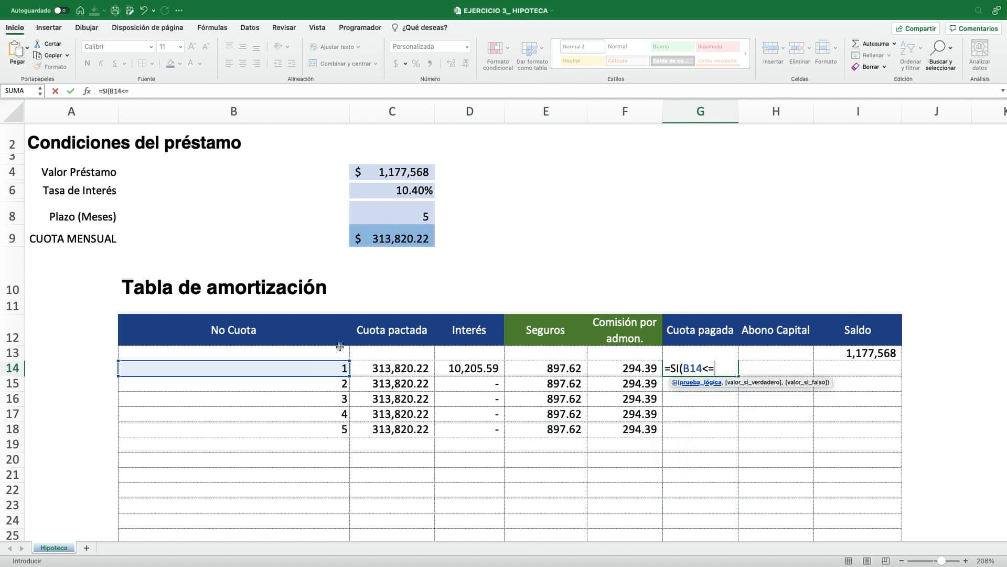
{"action": "left_click", "coordinate": [394, 214]}
{"action": "key", "text": "F4"}
{"action": "type", "text": ","}
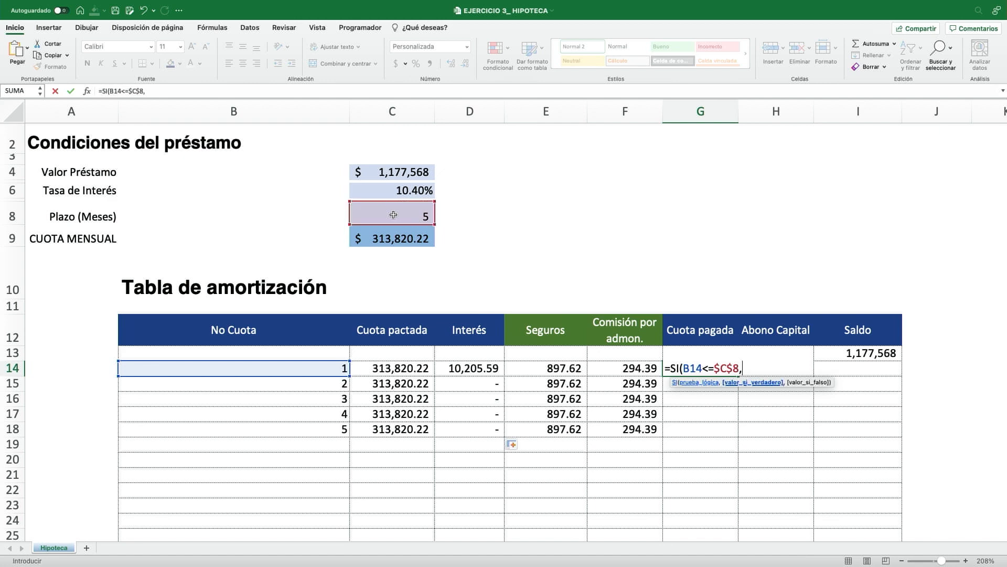
{"action": "left_click", "coordinate": [394, 369]}
{"action": "type", "text": "+"}
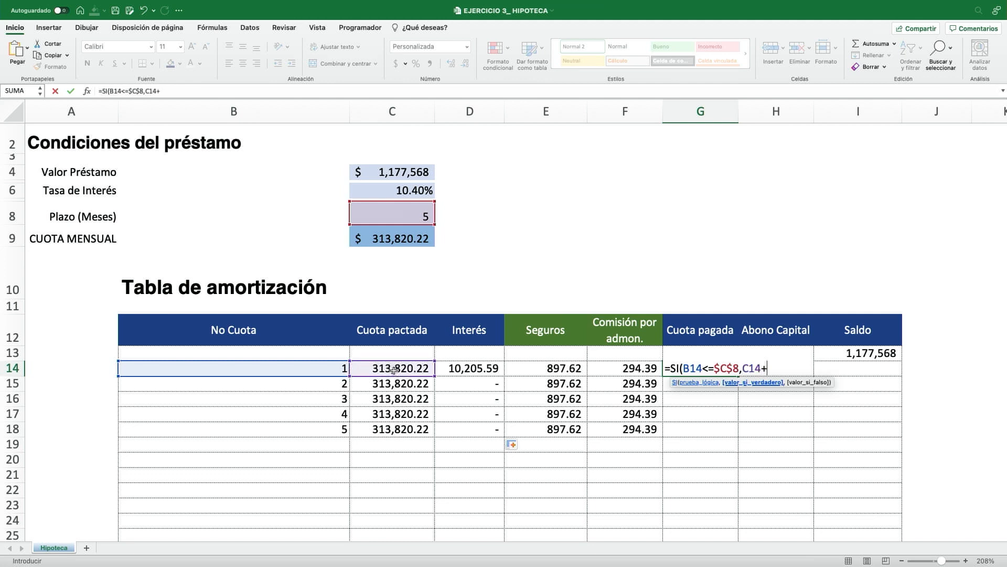
{"action": "left_click", "coordinate": [554, 368]}
{"action": "type", "text": "+"}
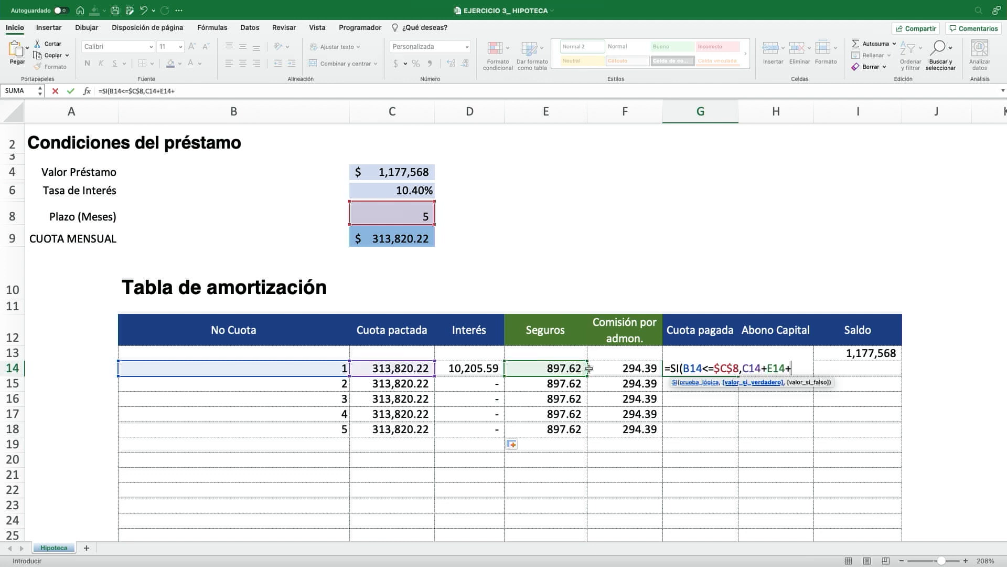
{"action": "left_click", "coordinate": [608, 366]}
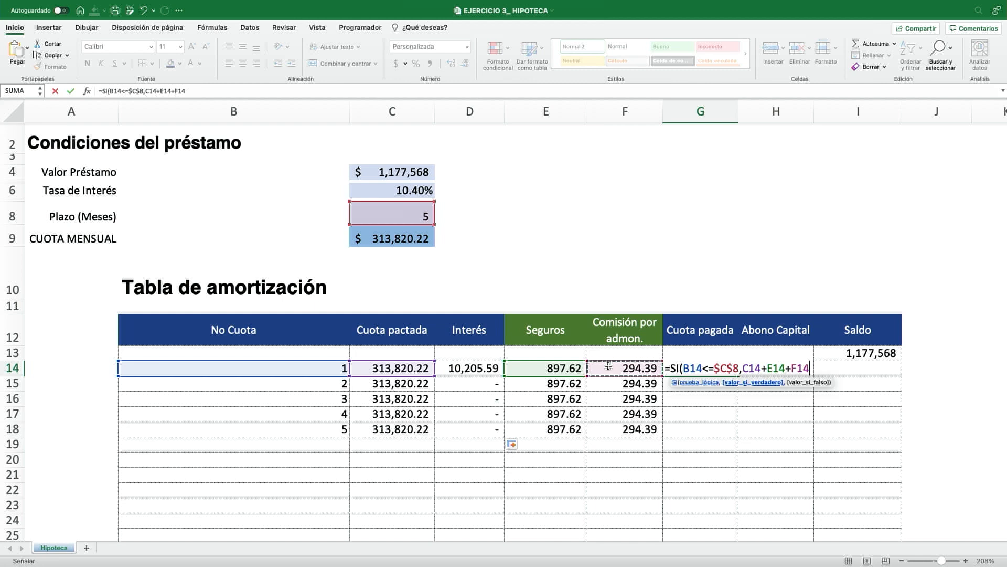
{"action": "type", "text": ","}
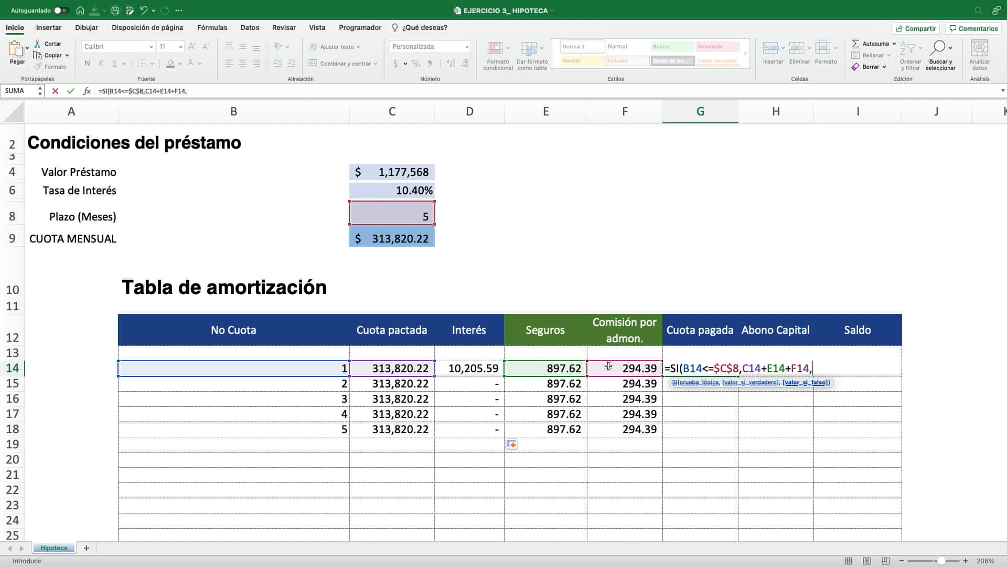
{"action": "type", "text": "\"\")"}
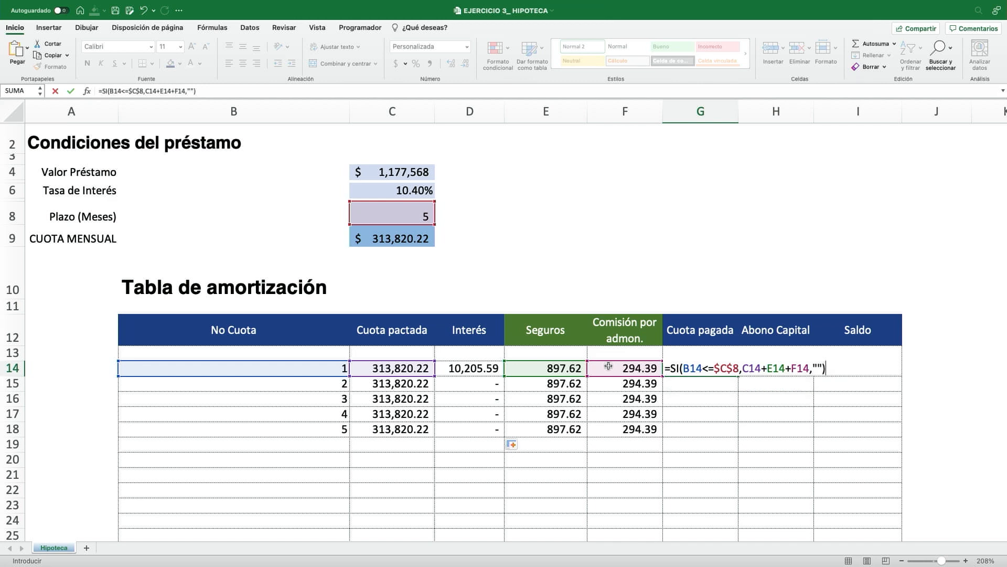
{"action": "key", "text": "Return"}
Step: Fill the G14 formula down the Cuota pagada column to row 25
{"action": "key", "text": "Up"}
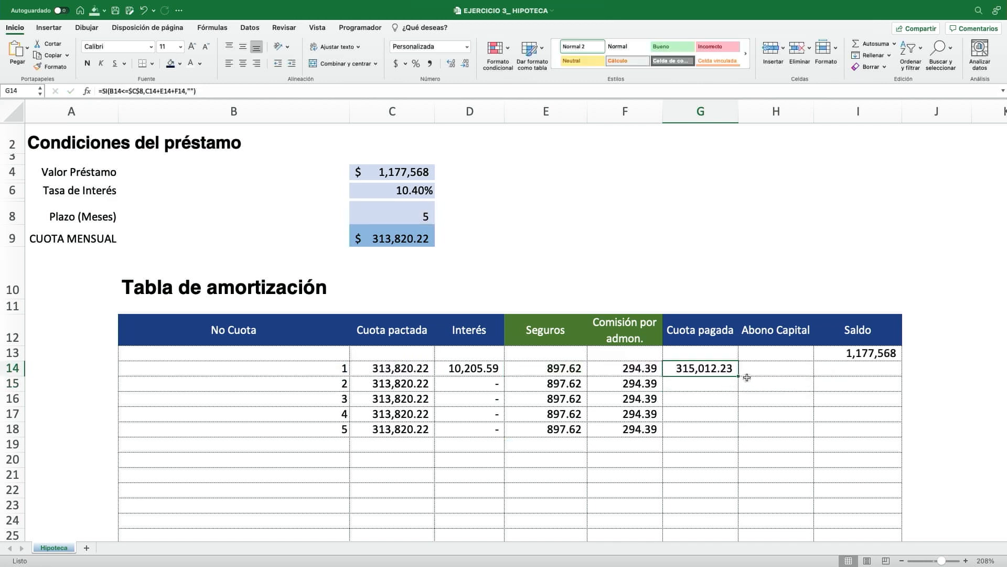
{"action": "left_click", "coordinate": [737, 378]}
{"action": "left_click", "coordinate": [721, 367]}
{"action": "left_click_drag", "start_coordinate": [738, 376], "coordinate": [735, 537]}
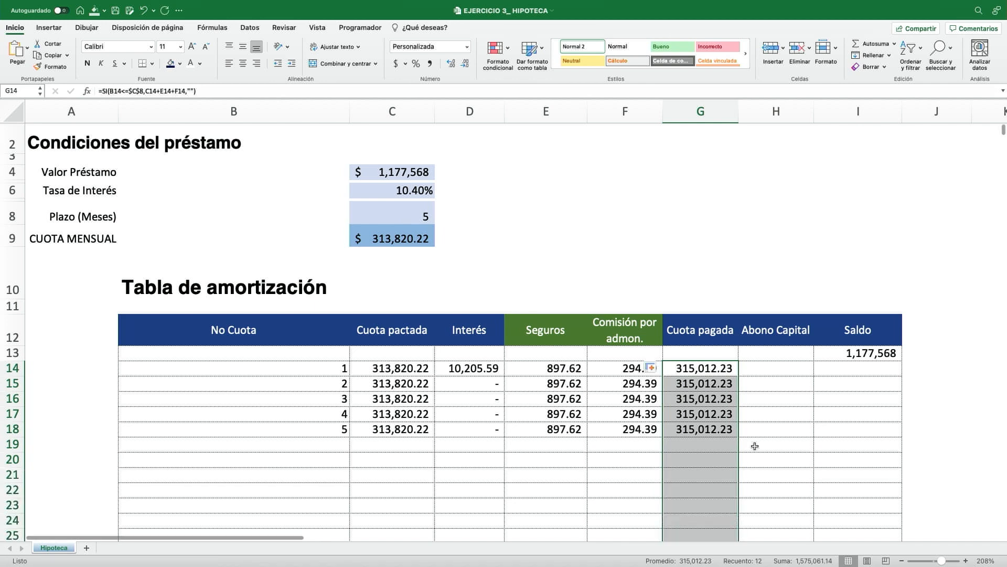
Step: Enter =SI(B14<=$C$8,G14-D14,"") in H14 and fill it down the Abono Capital column to row 23
{"action": "left_click", "coordinate": [764, 368]}
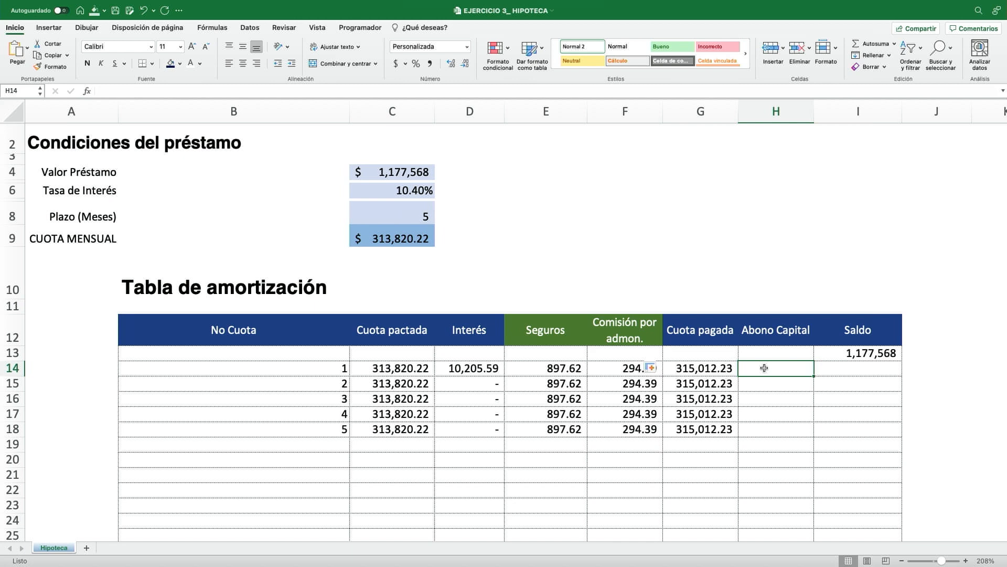
{"action": "type", "text": "="}
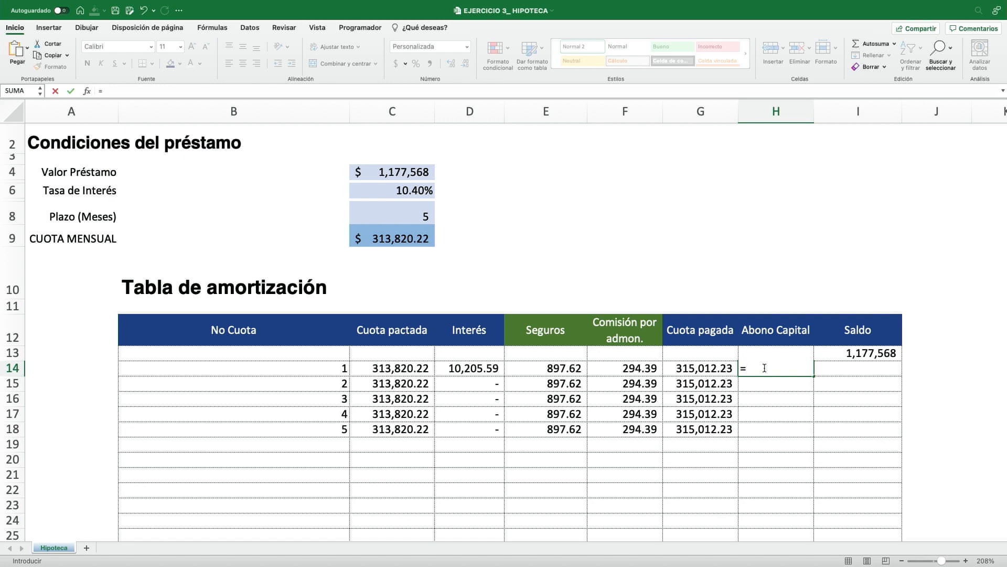
{"action": "type", "text": "SI"}
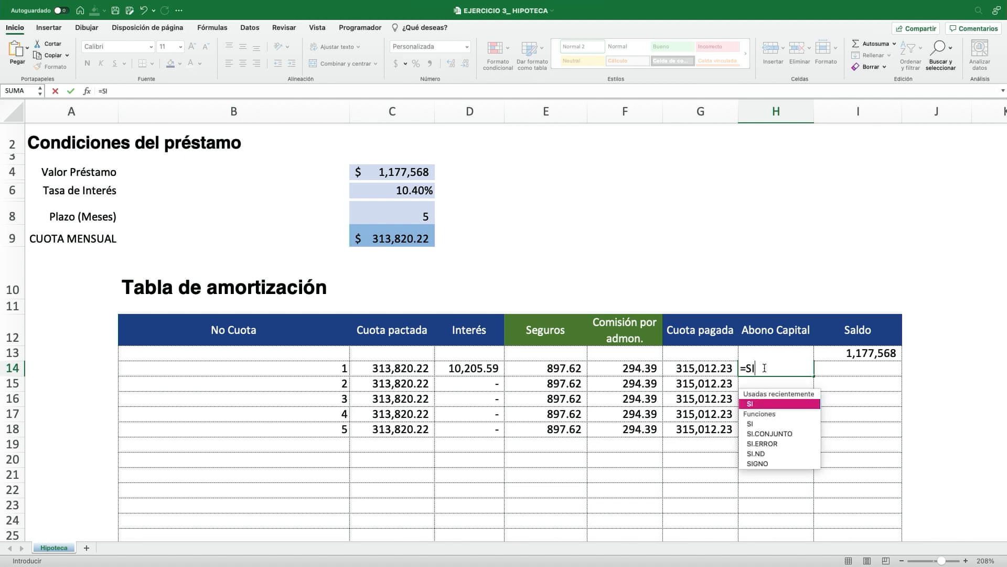
{"action": "type", "text": "("}
{"action": "left_click", "coordinate": [331, 366]}
{"action": "type", "text": "<="}
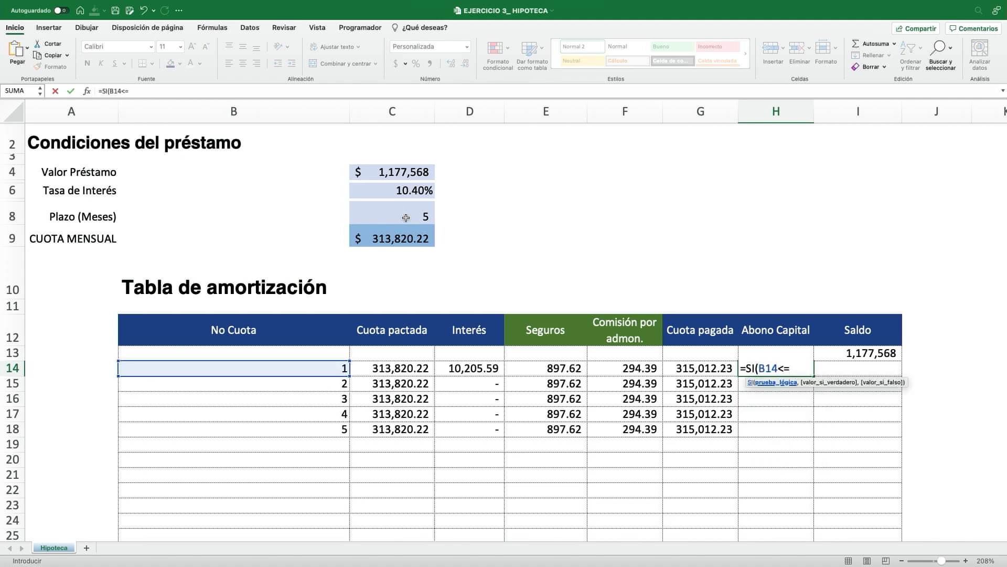
{"action": "left_click", "coordinate": [405, 221]}
{"action": "key", "text": "F4"}
{"action": "type", "text": ","}
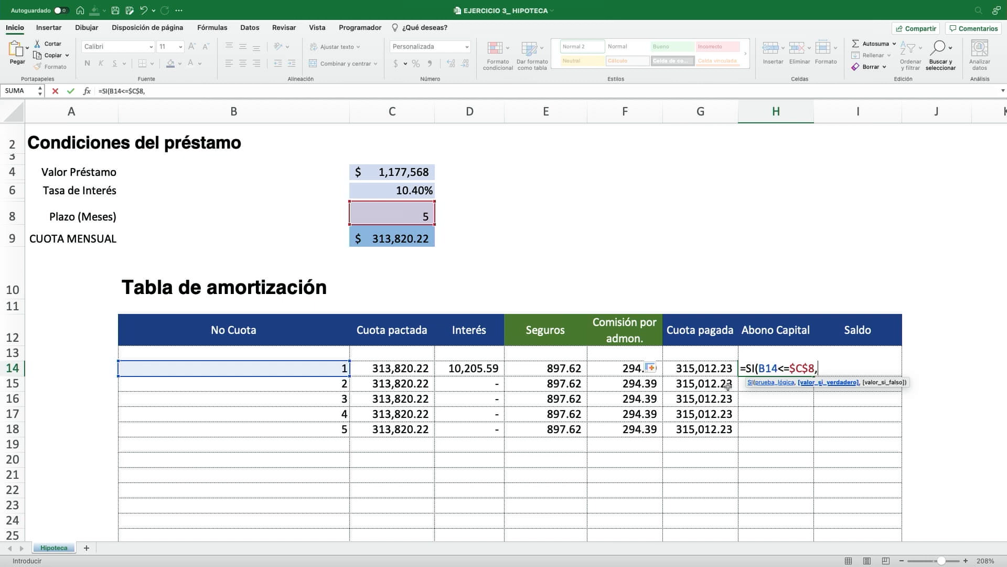
{"action": "left_click", "coordinate": [406, 371]}
{"action": "left_click", "coordinate": [699, 369]}
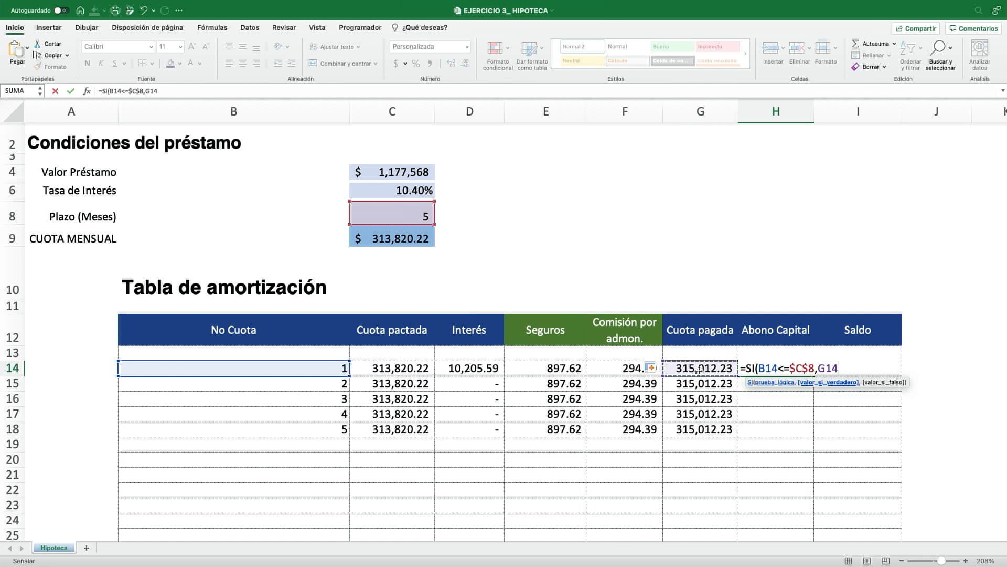
{"action": "type", "text": "-"}
{"action": "left_click", "coordinate": [469, 368]}
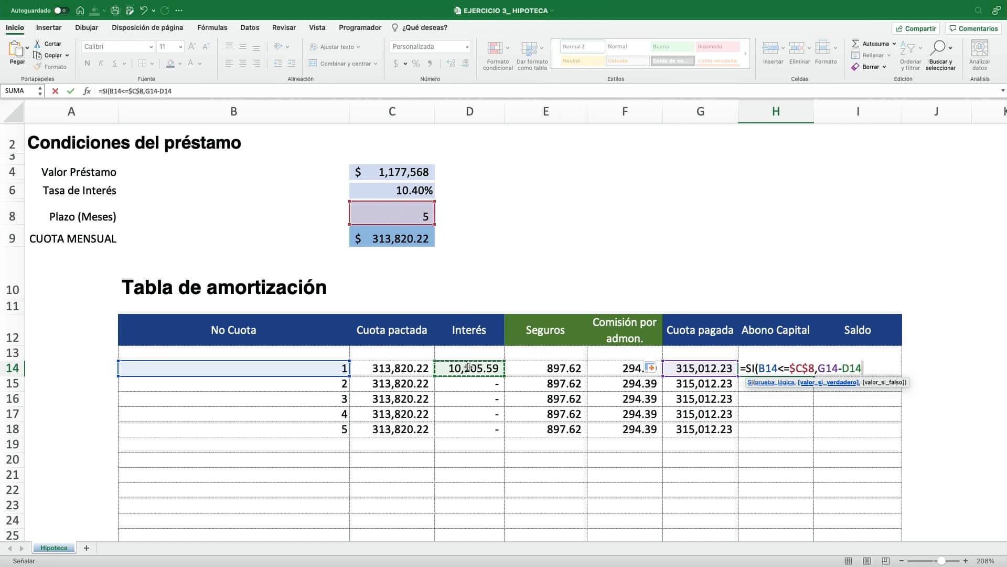
{"action": "type", "text": ","}
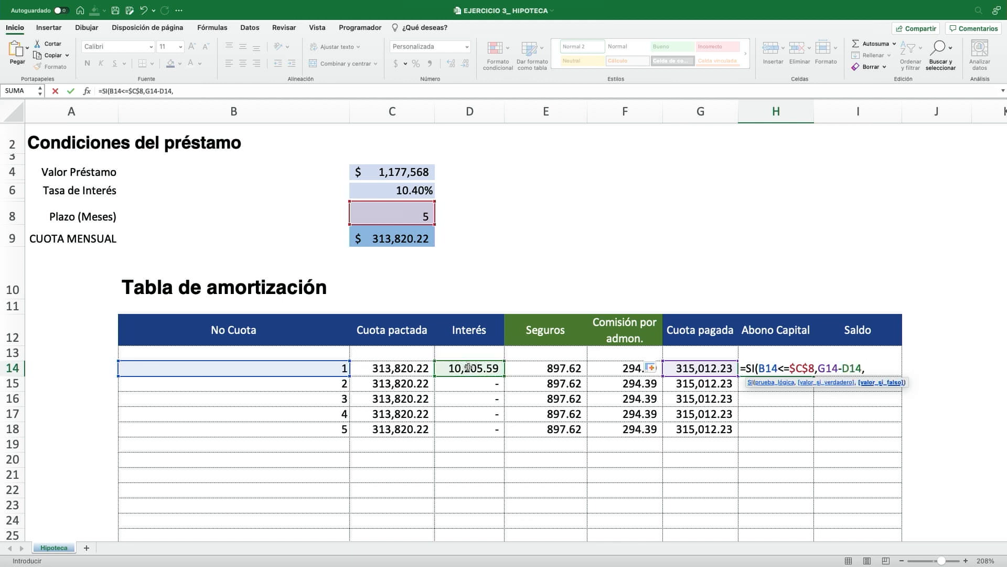
{"action": "type", "text": "\"\""}
{"action": "key", "text": "Return"}
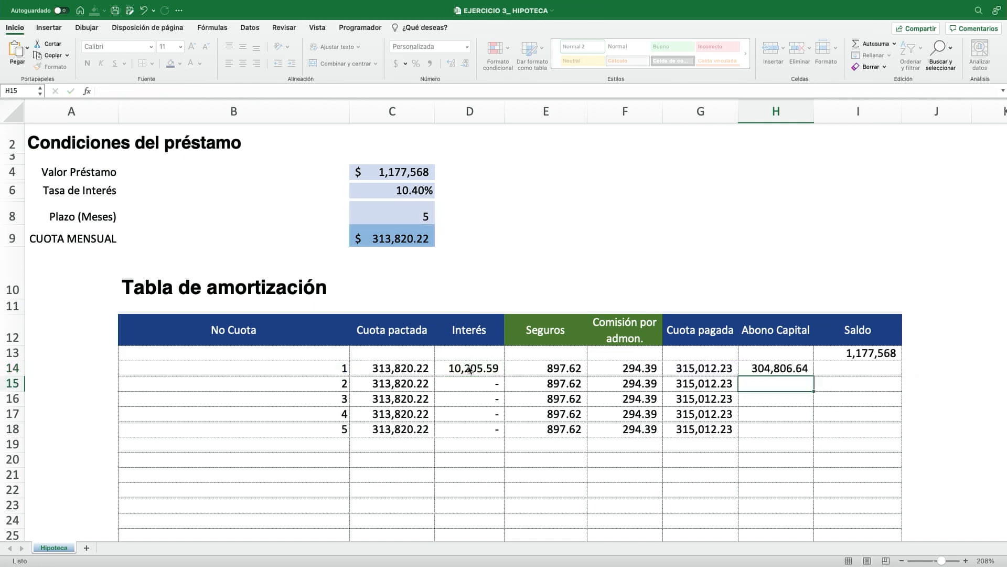
{"action": "key", "text": "Up"}
{"action": "left_click_drag", "start_coordinate": [814, 376], "coordinate": [801, 511]}
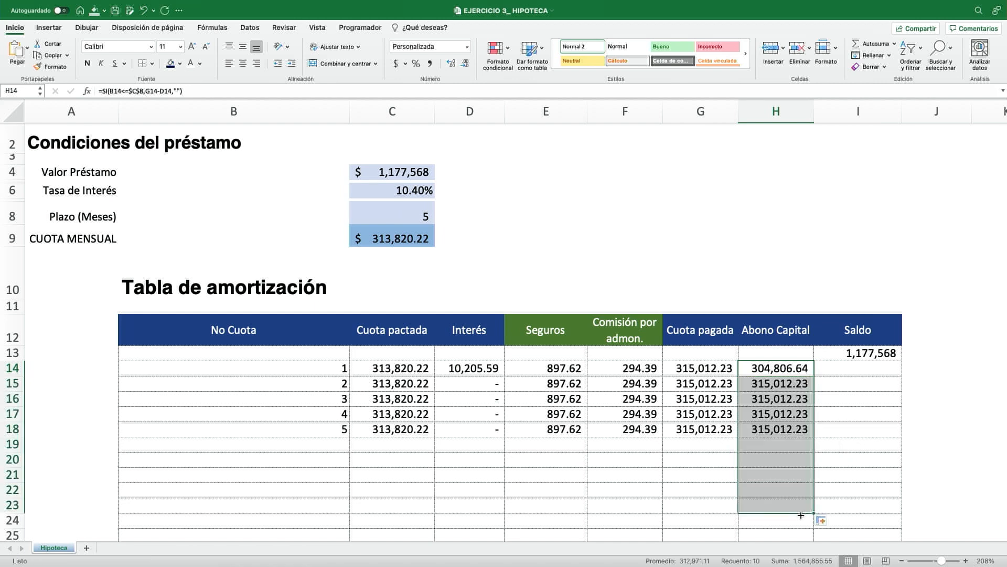
Step: Enter =SI(B14<=$C$8,I13-H14,"") in I14 and fill it down the Saldo column to row 22
{"action": "left_click", "coordinate": [847, 373]}
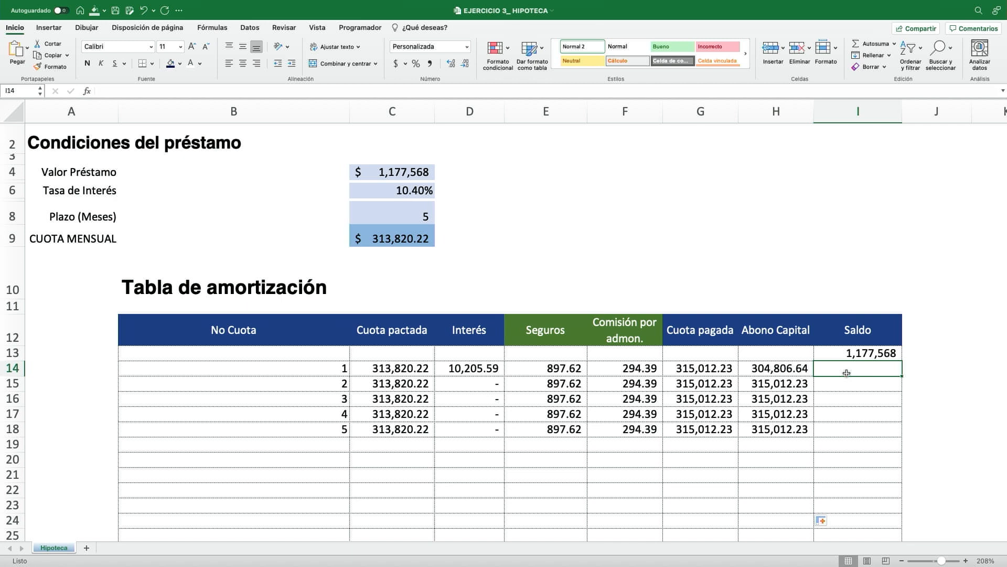
{"action": "type", "text": "=SI("}
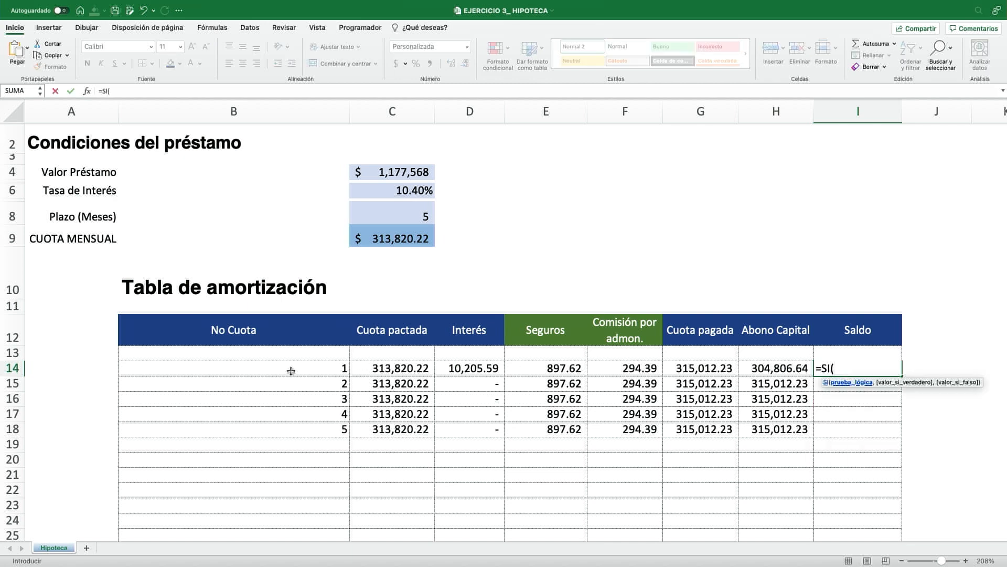
{"action": "left_click", "coordinate": [291, 370]}
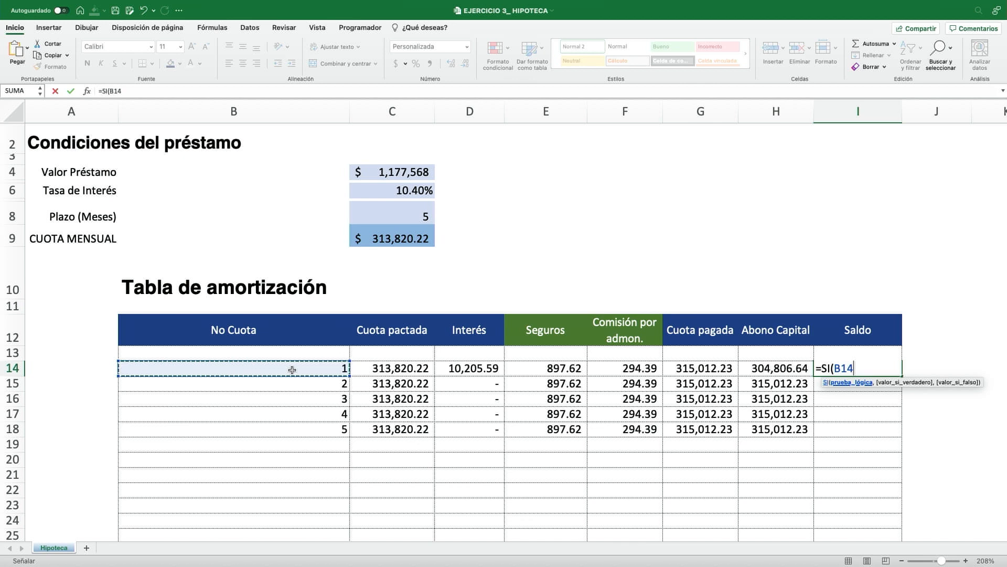
{"action": "type", "text": "<="}
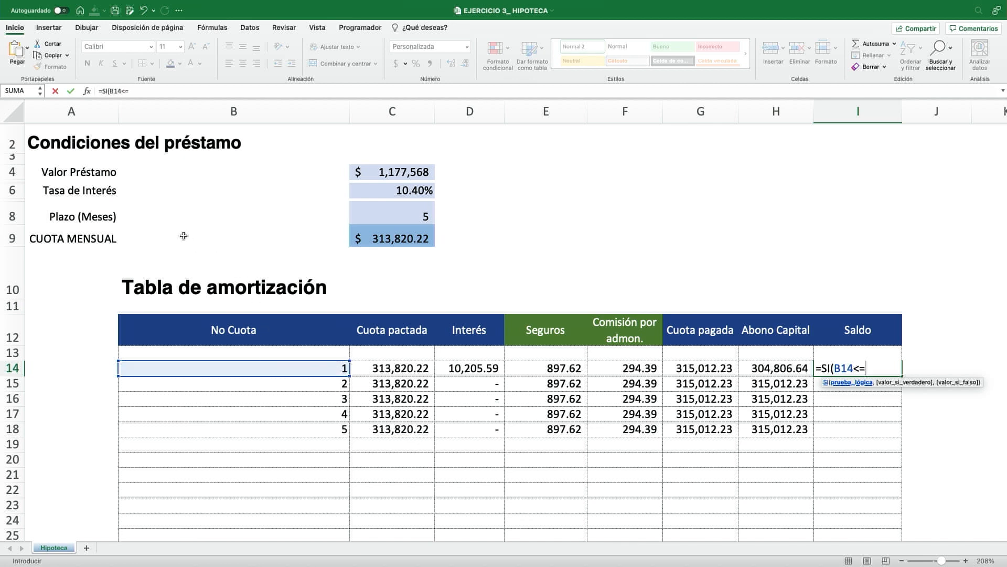
{"action": "left_click", "coordinate": [375, 217]}
{"action": "key", "text": "F4"}
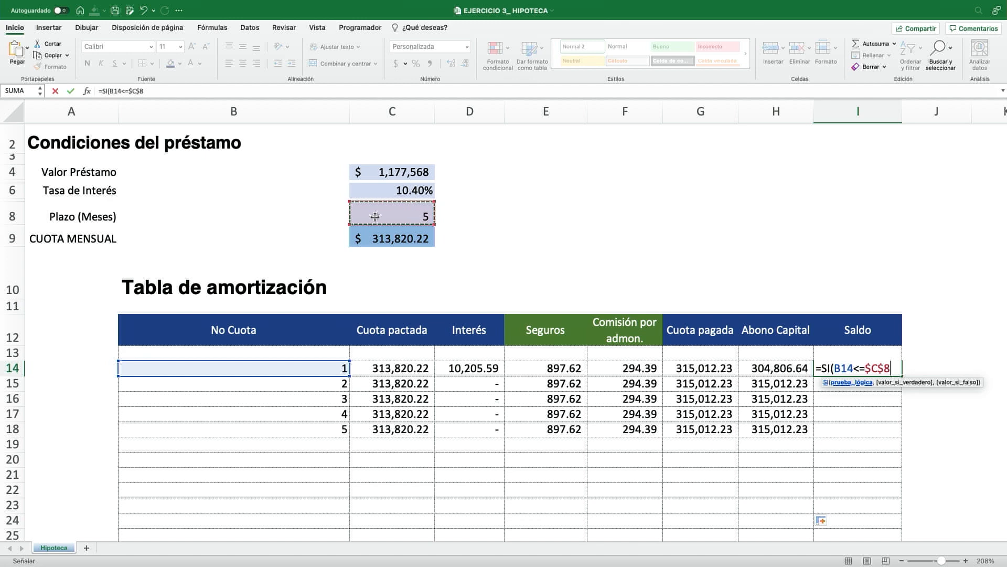
{"action": "type", "text": ","}
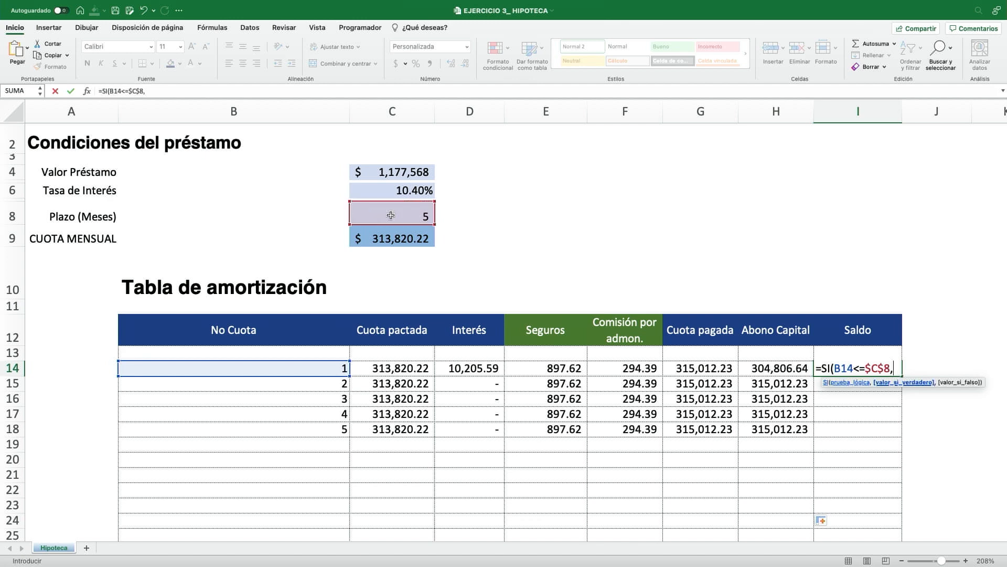
{"action": "left_click", "coordinate": [776, 354]}
{"action": "key", "text": "Right"}
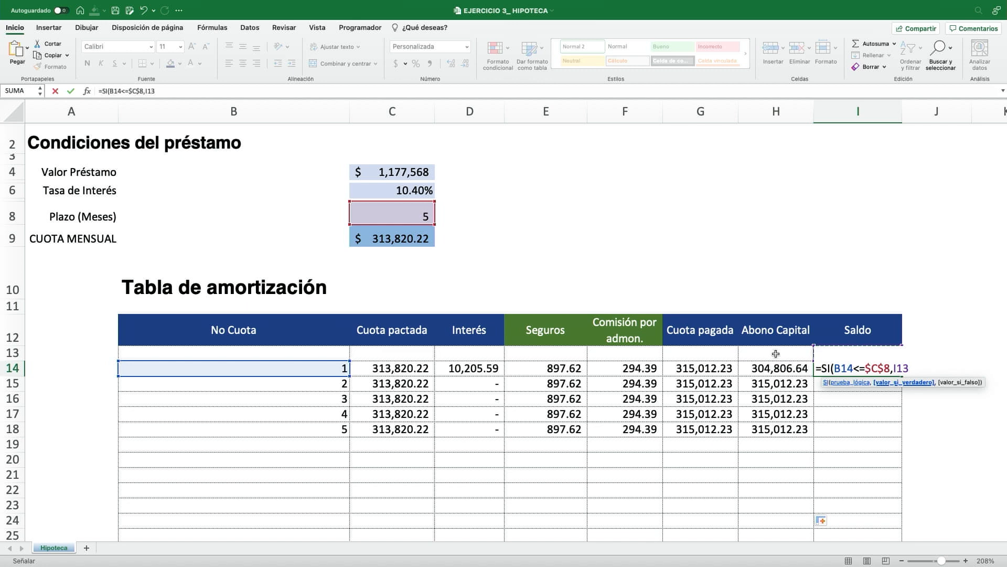
{"action": "type", "text": "-"}
{"action": "left_click", "coordinate": [762, 367]}
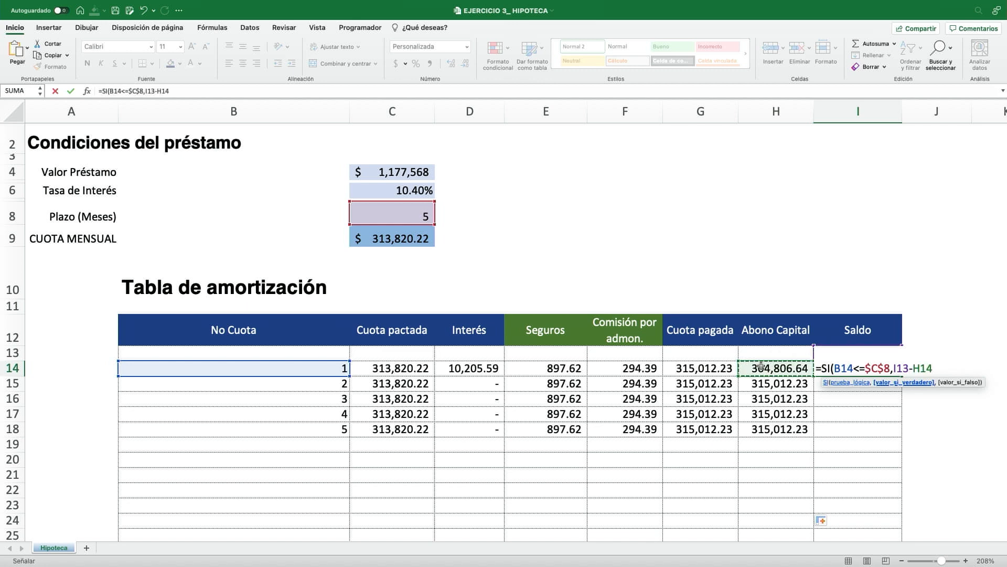
{"action": "type", "text": ","}
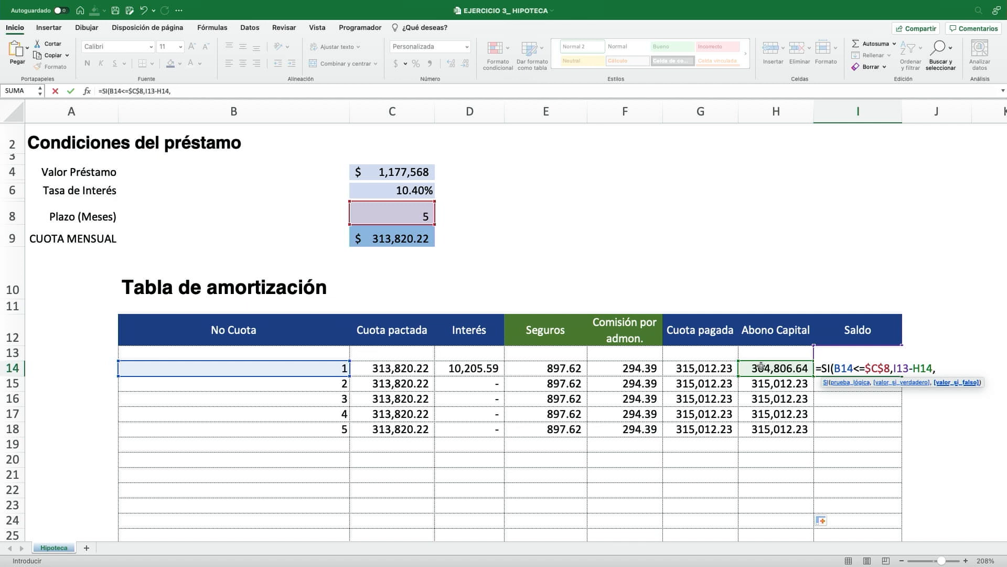
{"action": "type", "text": "\"\""}
{"action": "key", "text": "Return"}
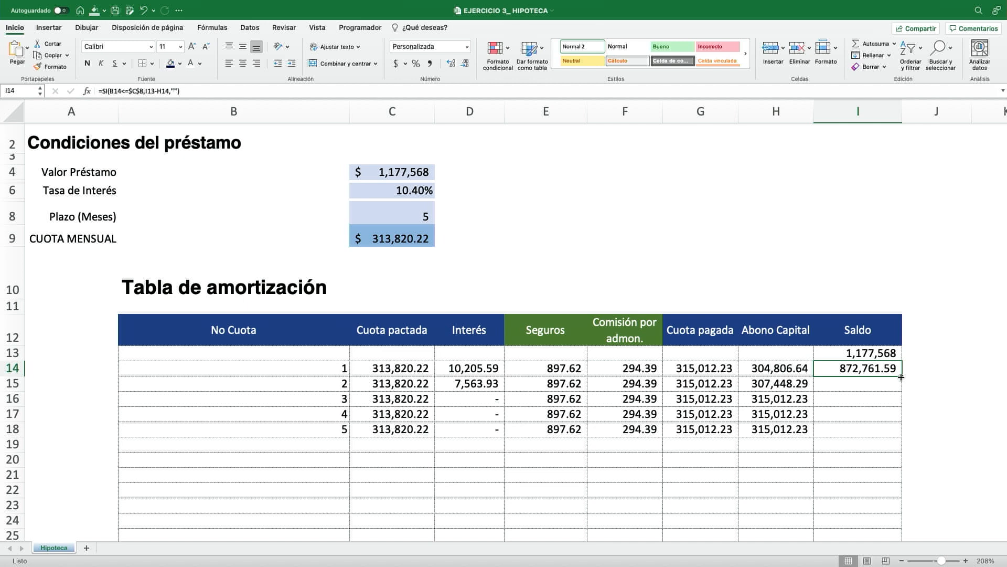
{"action": "left_click_drag", "start_coordinate": [901, 377], "coordinate": [896, 495]}
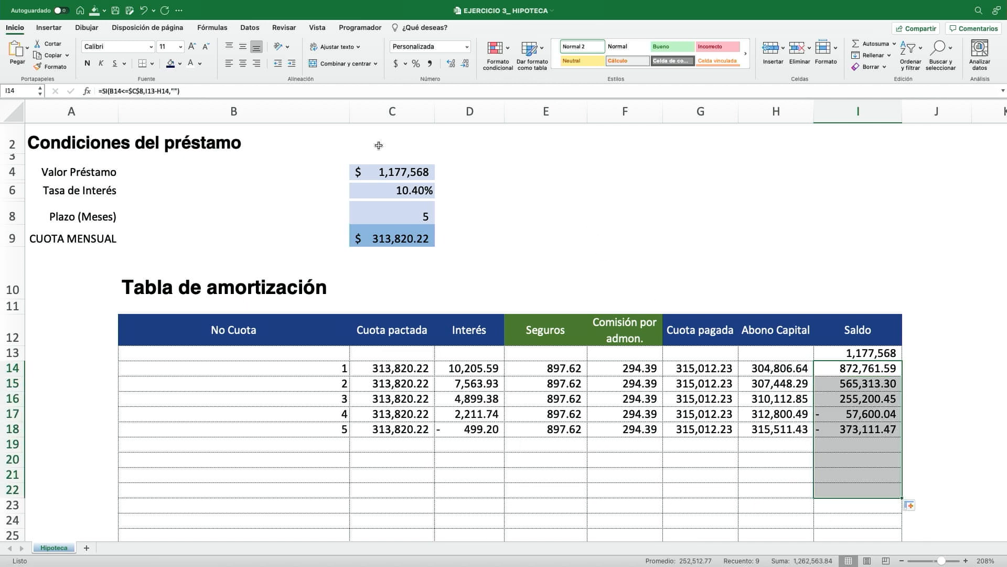
Step: Test the amortization table by setting Plazo (Meses) in C8 to 3 and to 10
{"action": "left_click", "coordinate": [405, 216]}
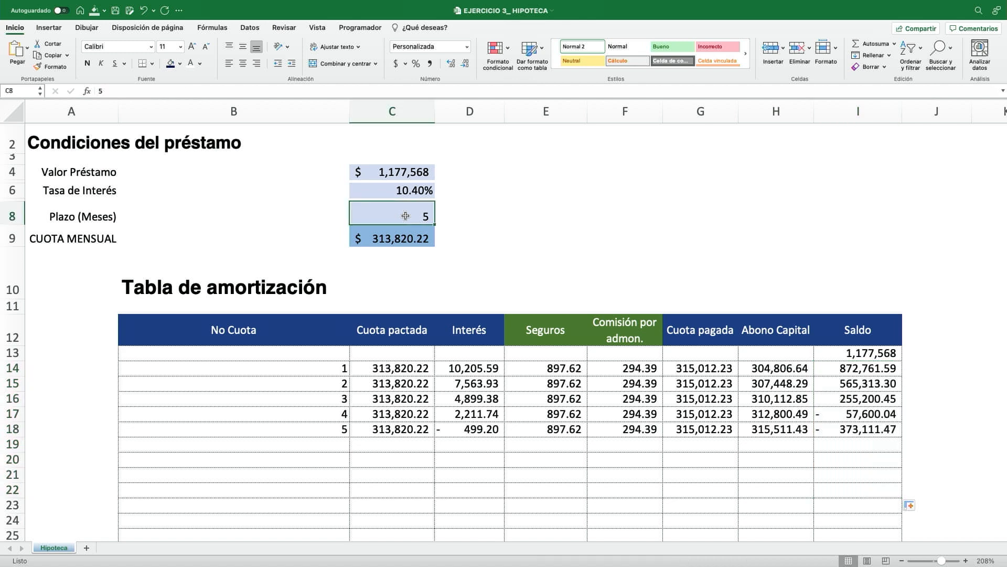
{"action": "type", "text": "3"}
{"action": "key", "text": "Return"}
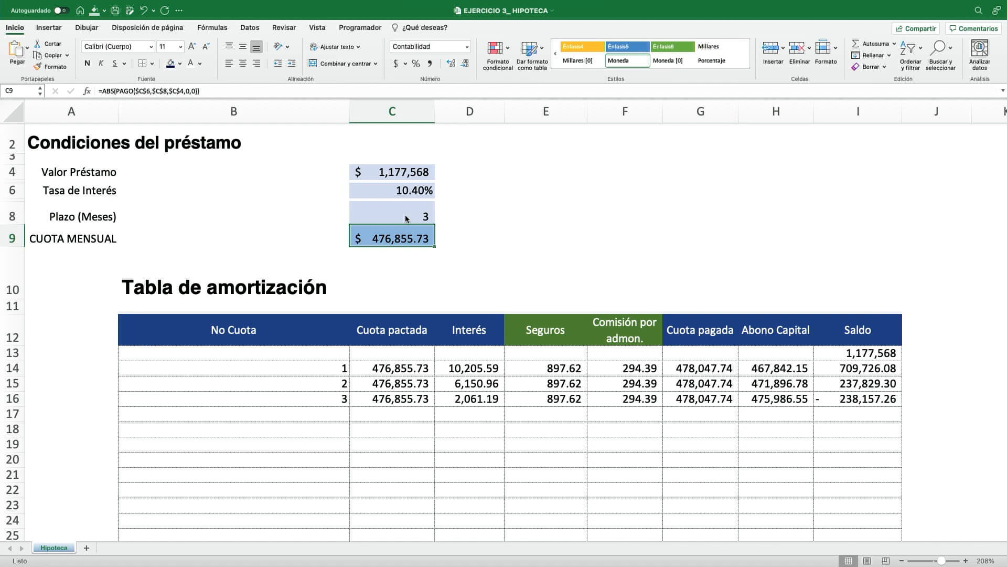
{"action": "left_click", "coordinate": [406, 216]}
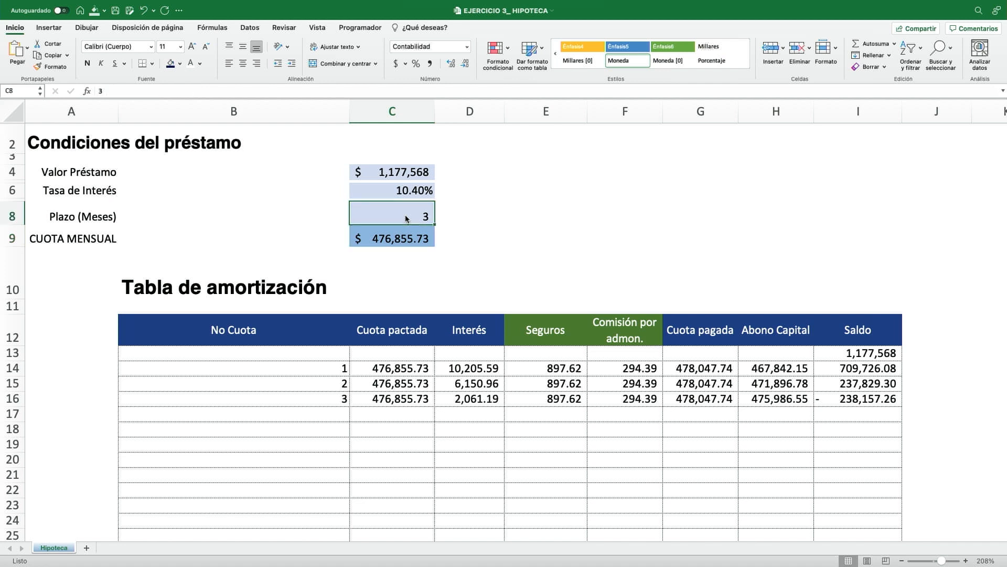
{"action": "type", "text": "10"}
{"action": "key", "text": "Return"}
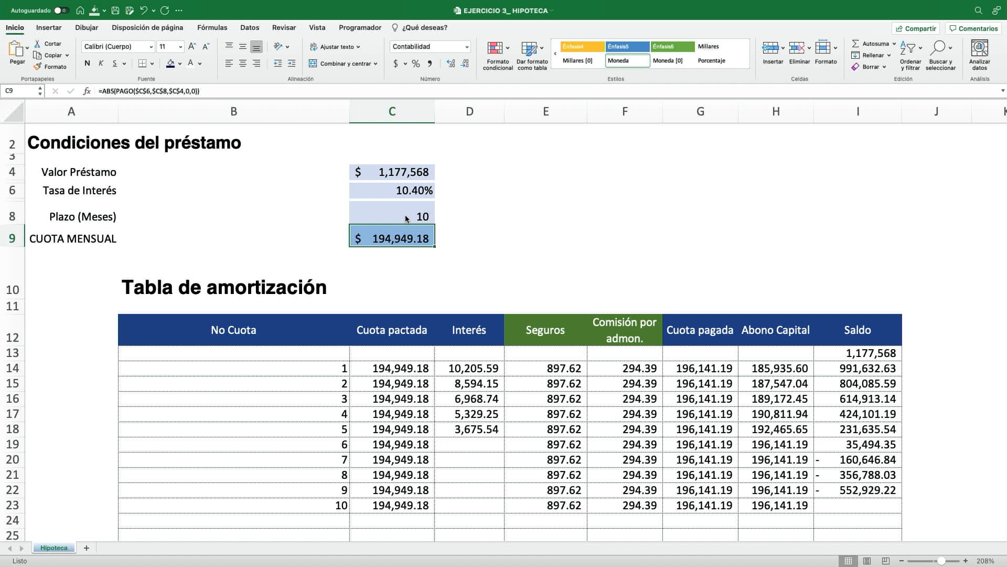
Step: Extend the Interés formula from D18 down to row 23 and the Saldo formula from I22 down to row 24
{"action": "left_click", "coordinate": [478, 429]}
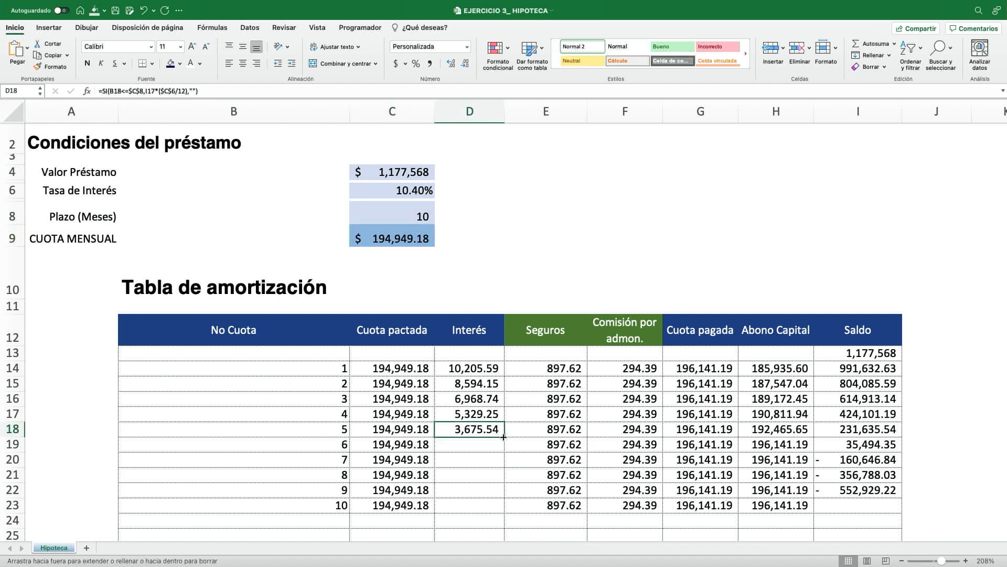
{"action": "left_click_drag", "start_coordinate": [503, 437], "coordinate": [503, 510]}
{"action": "left_click", "coordinate": [884, 489]}
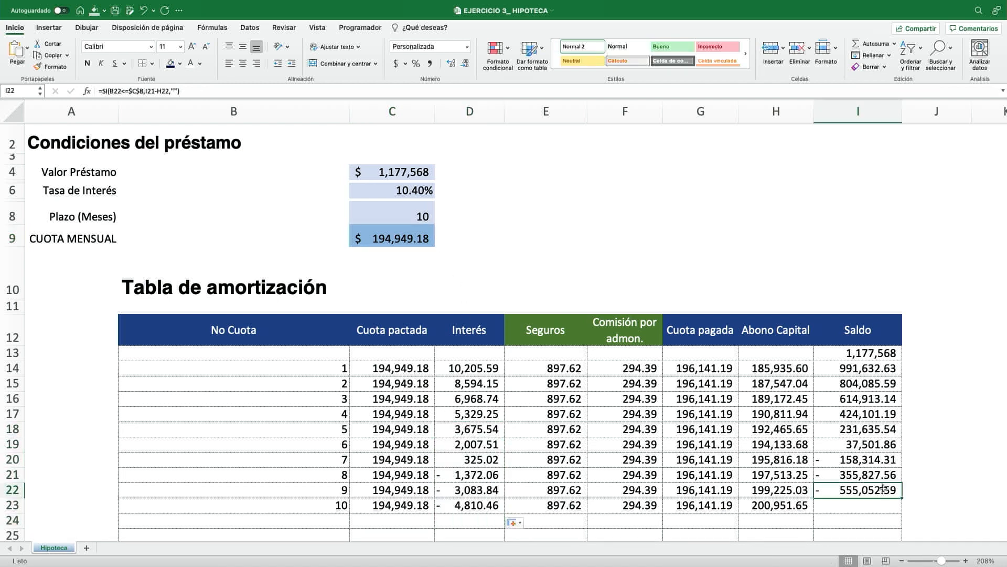
{"action": "left_click_drag", "start_coordinate": [902, 497], "coordinate": [902, 528]}
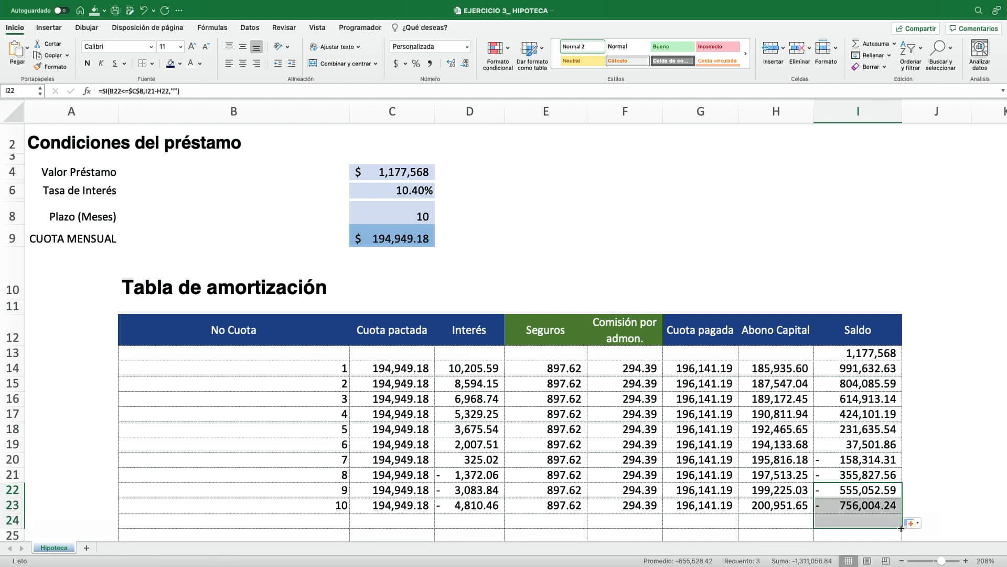
Step: Set Plazo (Meses) in C8 to 2 to check the extended table with a shorter term
{"action": "left_click", "coordinate": [412, 215]}
{"action": "type", "text": "2"}
{"action": "key", "text": "Return"}
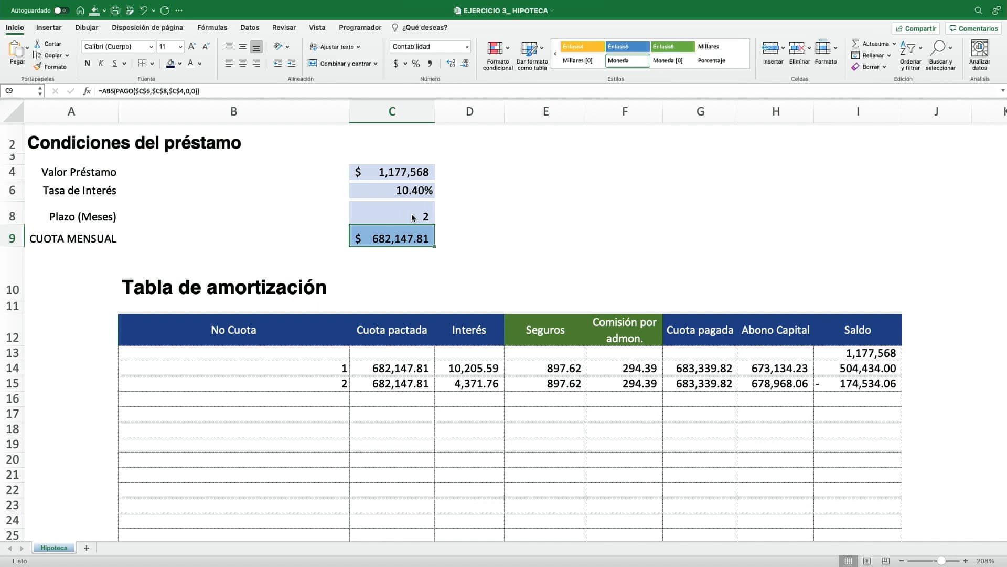